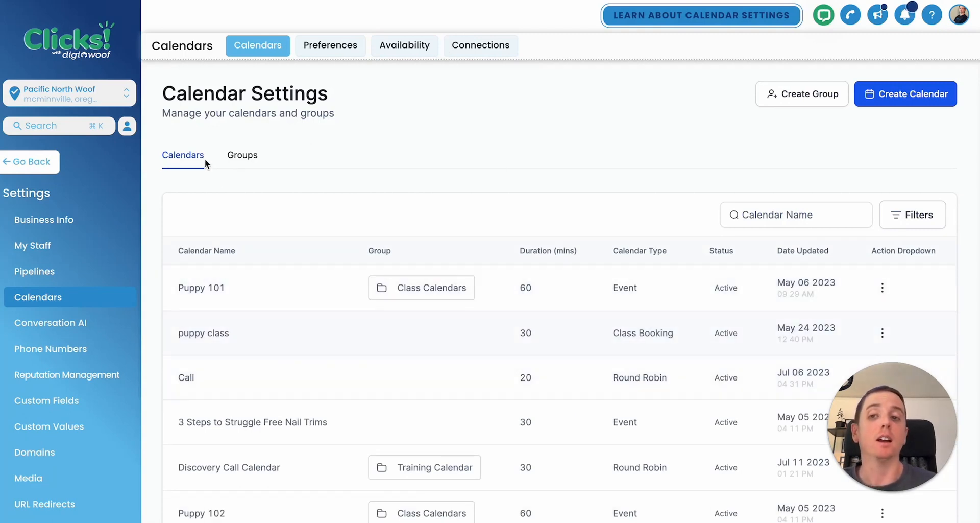
Look over the existing calendar groups and start a new Round Robin calendar named "Discovery Call".
left_click(243, 163)
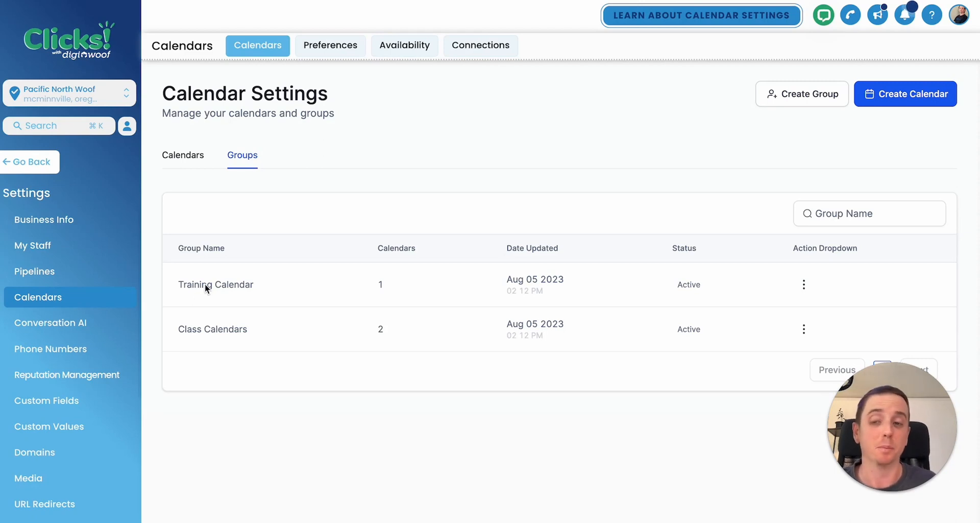
left_click(199, 157)
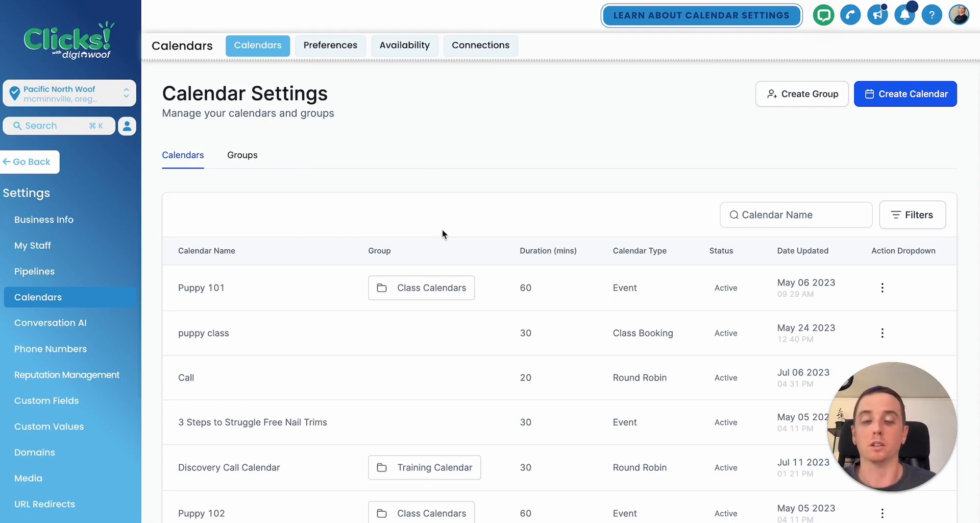
left_click(914, 92)
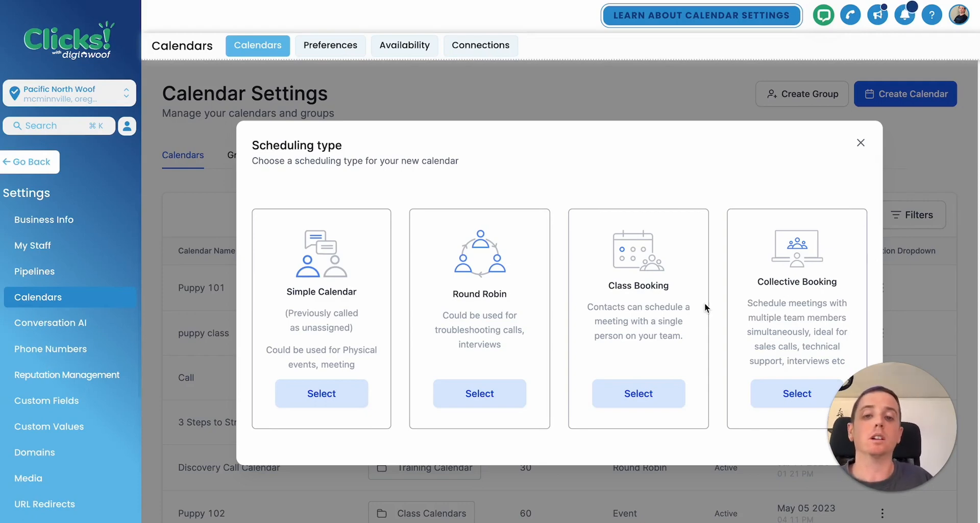
left_click(476, 395)
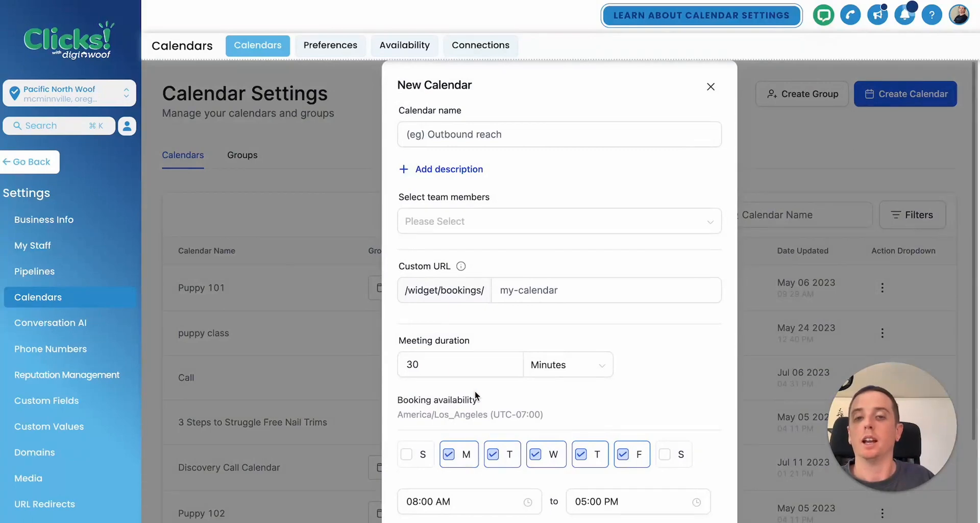
left_click(483, 140)
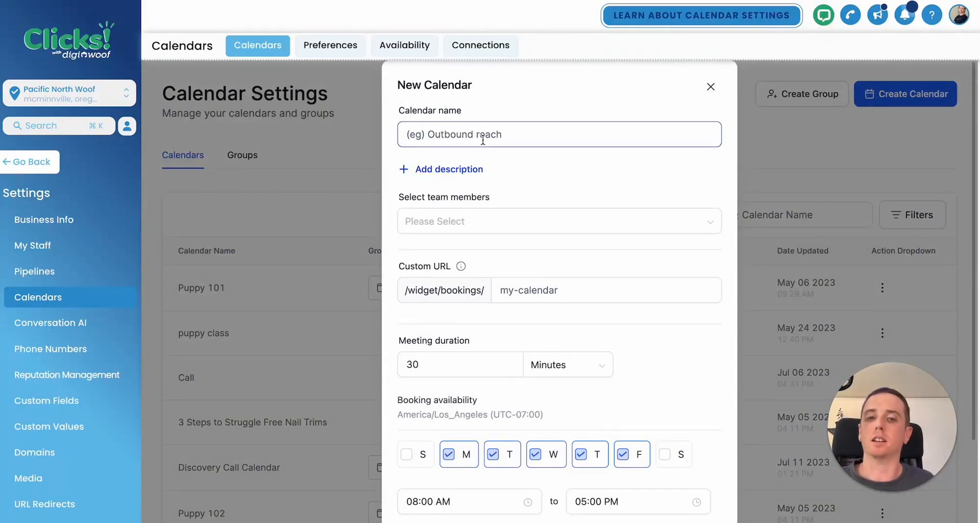
type("D")
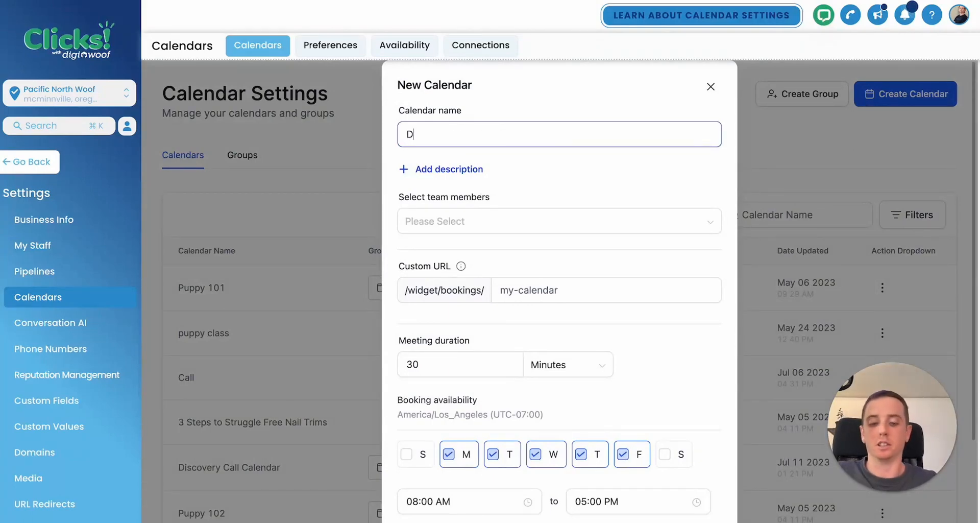
type("iscovery Call")
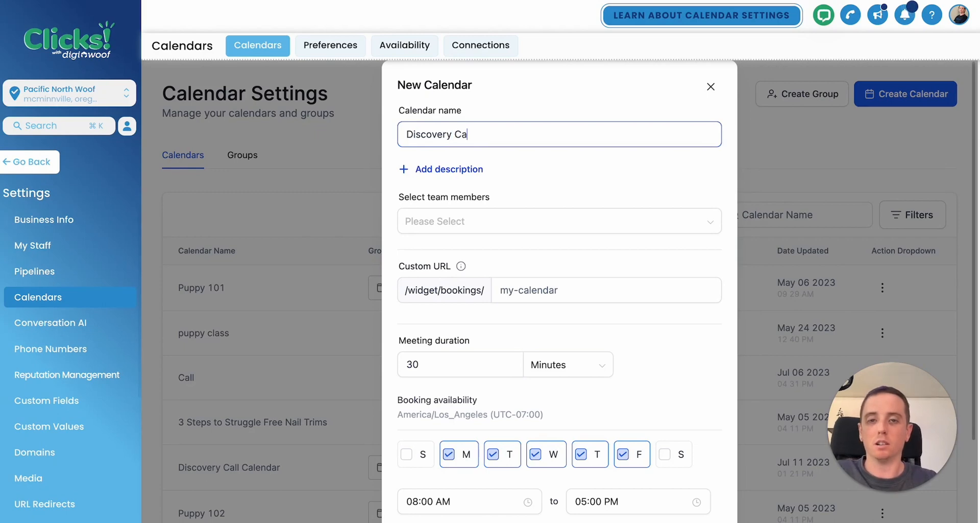
Assign the available team member to the new calendar.
left_click(465, 223)
left_click(467, 253)
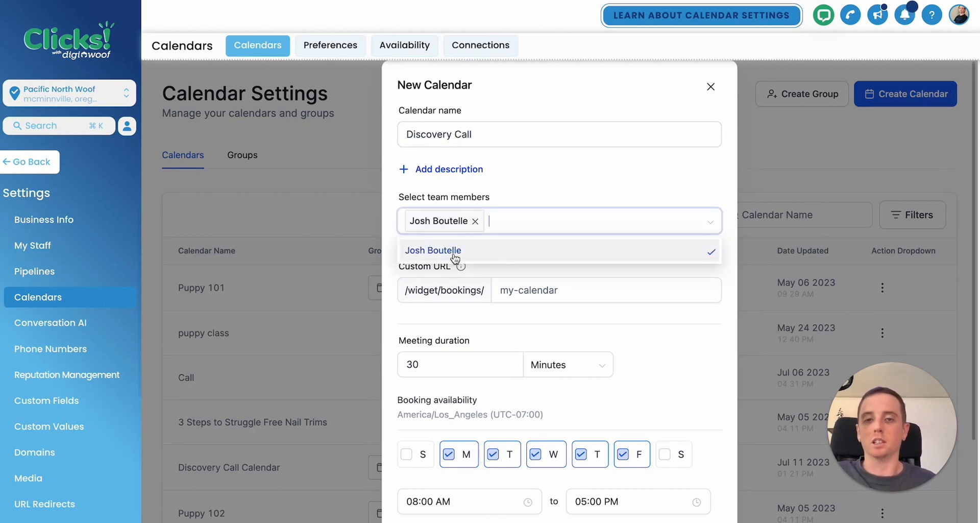
left_click(559, 180)
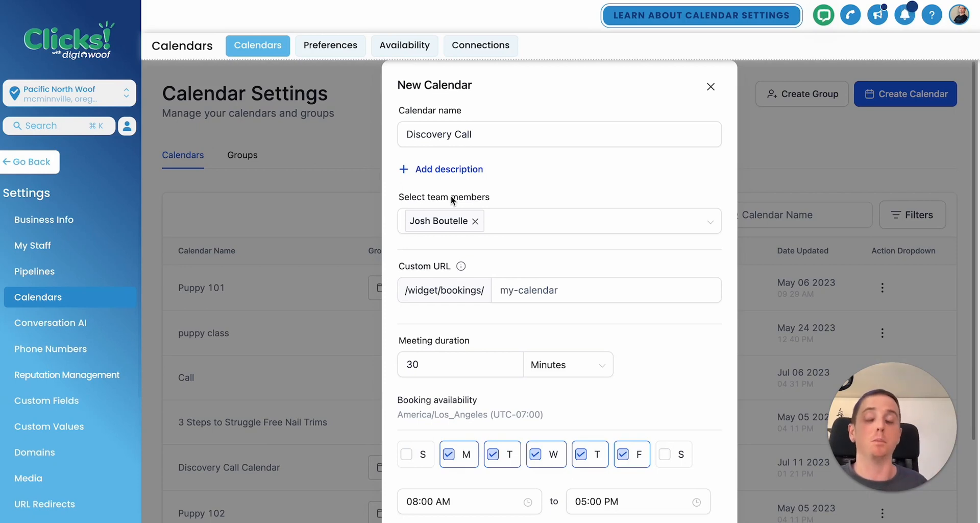
Set the new calendar's meeting duration to 20 minutes.
left_click(556, 288)
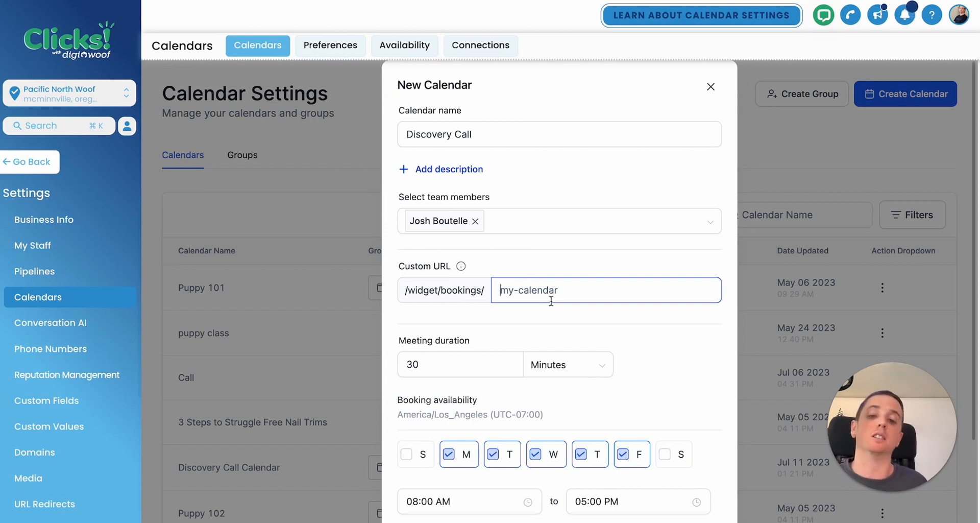
left_click(453, 371)
key("BackSpace")
key("BackSpace")
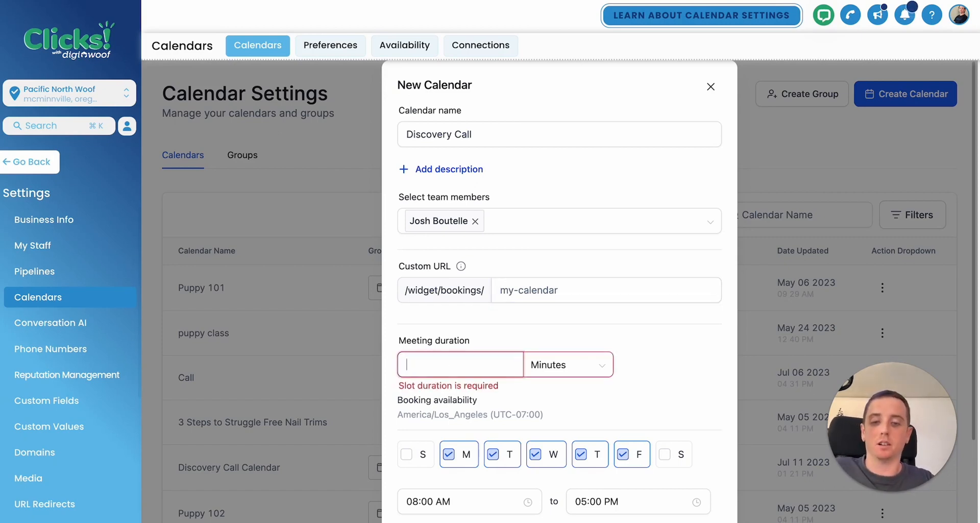
type("20")
left_click(681, 350)
Remove Tuesday and Thursday from the booking availability, leaving Monday, Wednesday and Friday bookable.
scroll(681, 353, "down", 2)
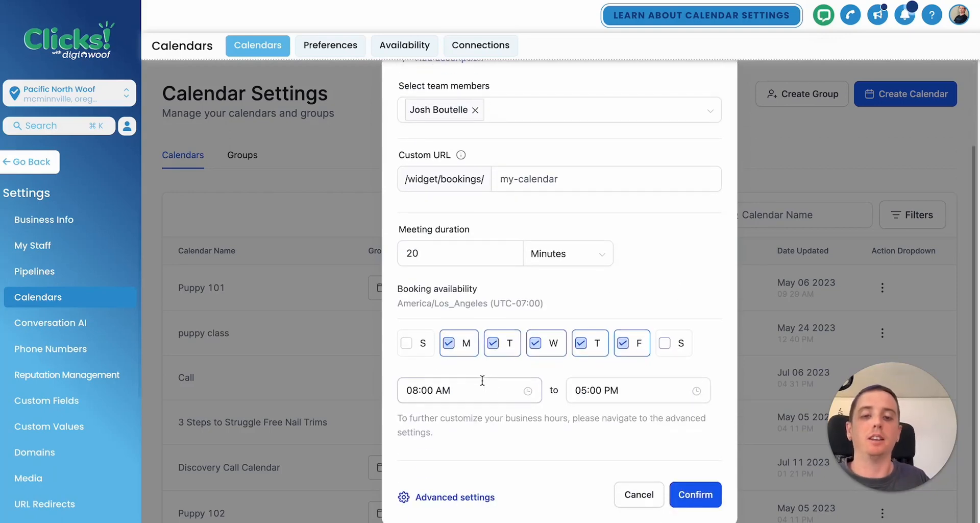
left_click(498, 345)
left_click(581, 343)
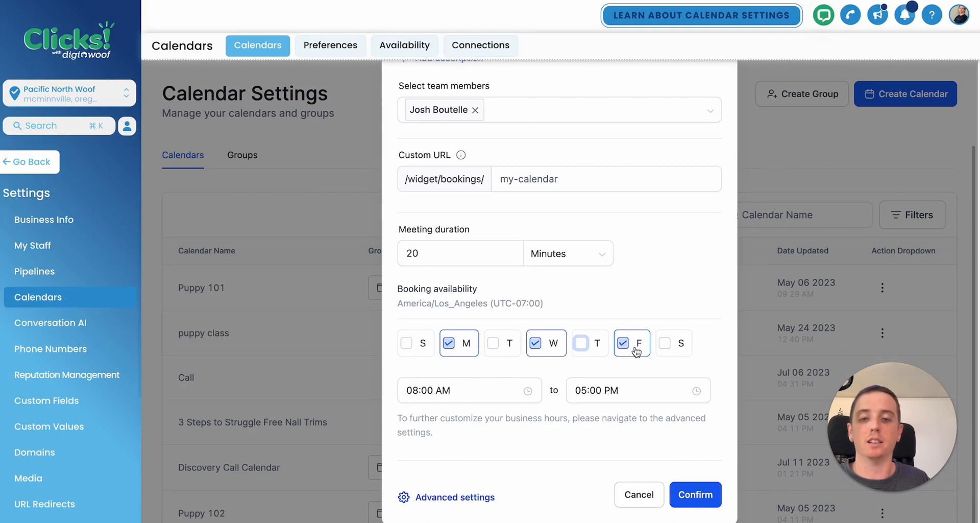
scroll(634, 354, "down", 1)
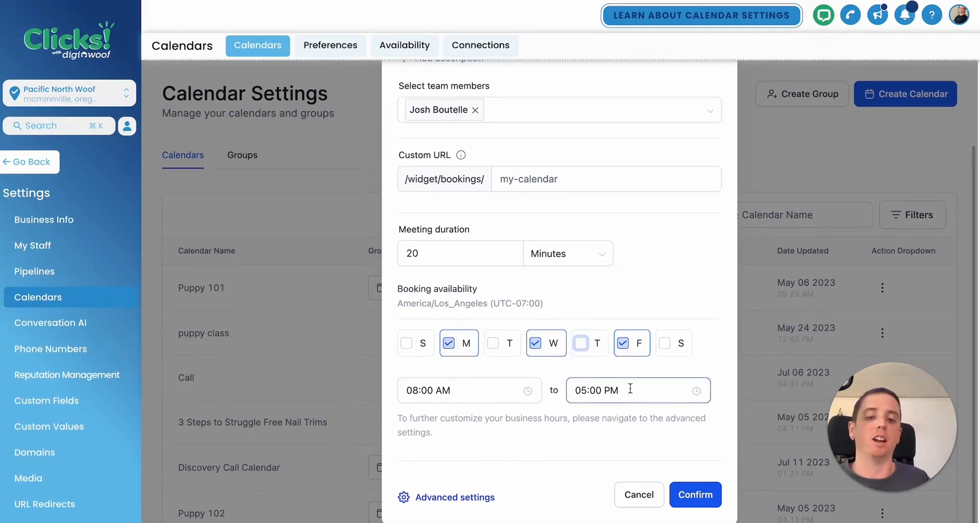
Enter "weofiuhiuhg" as the custom booking URL, confirm the new calendar and dismiss the success dialog.
left_click(697, 493)
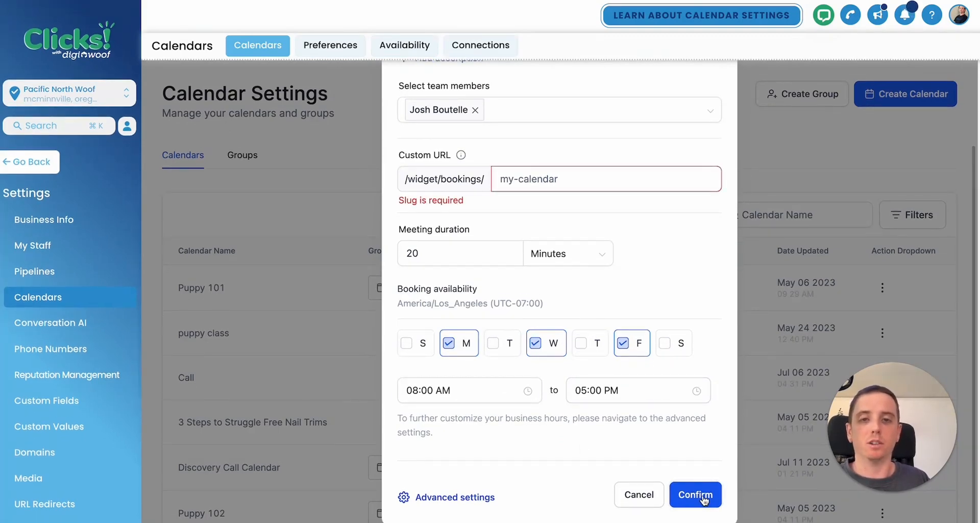
left_click(533, 179)
type("weofiuhiuhg")
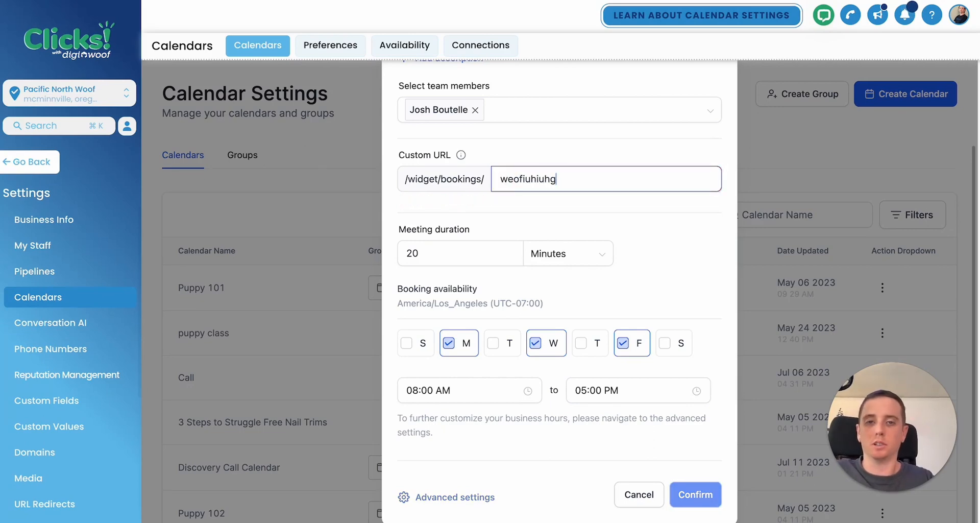
left_click(695, 494)
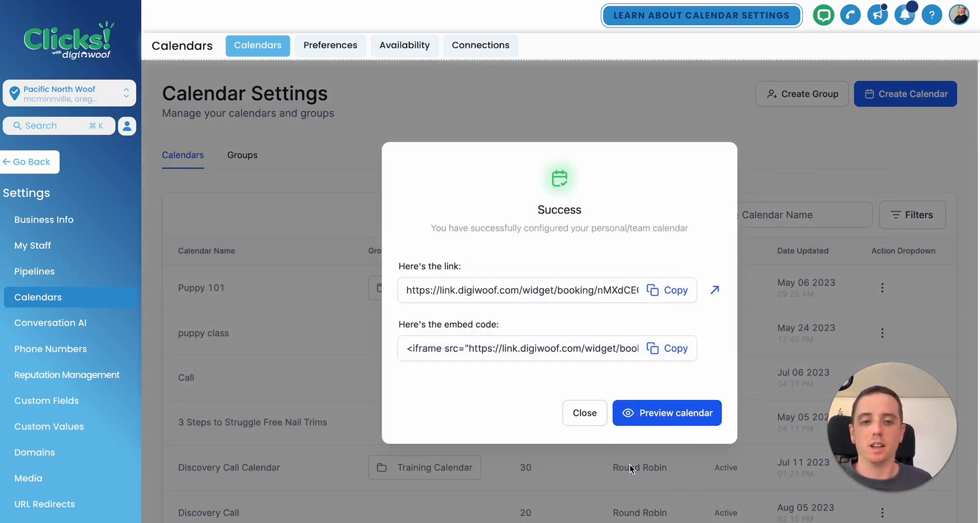
left_click(584, 413)
Open the 20-minute Discovery Call calendar for editing and look over its description field and group choices.
scroll(286, 350, "down", 3)
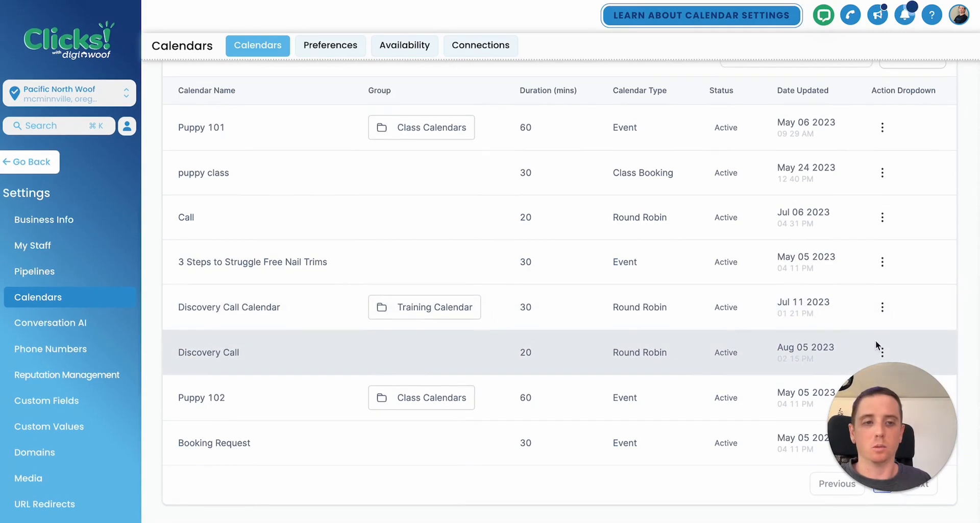
left_click(883, 352)
left_click(858, 169)
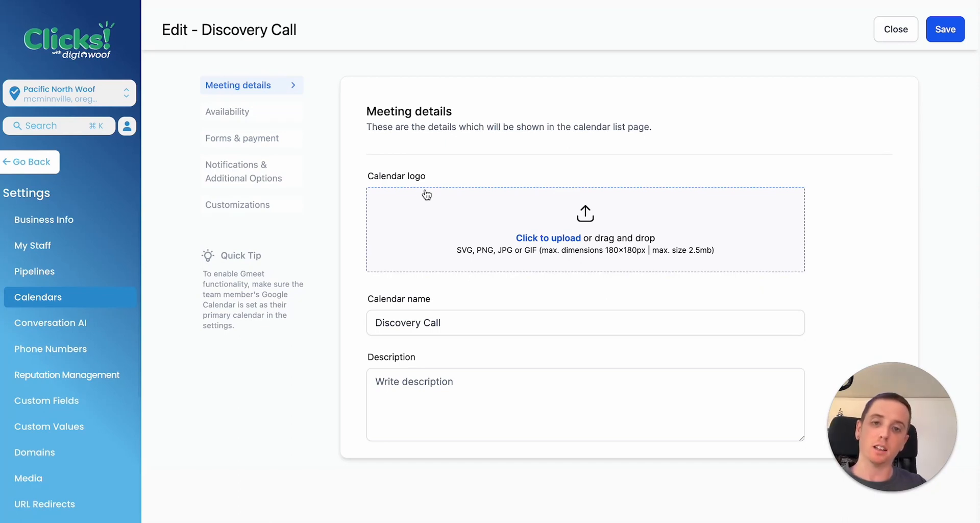
left_click(452, 397)
scroll(453, 396, "down", 7)
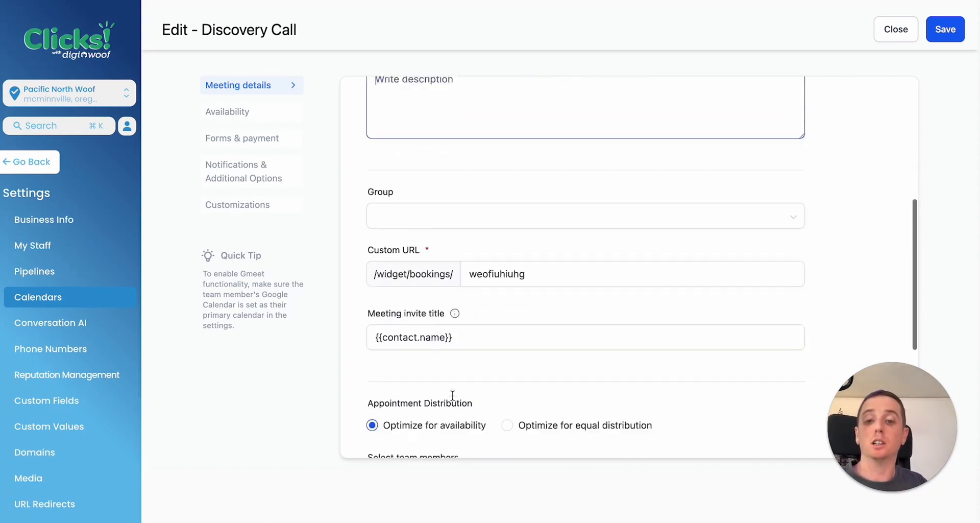
left_click(471, 192)
left_click(506, 137)
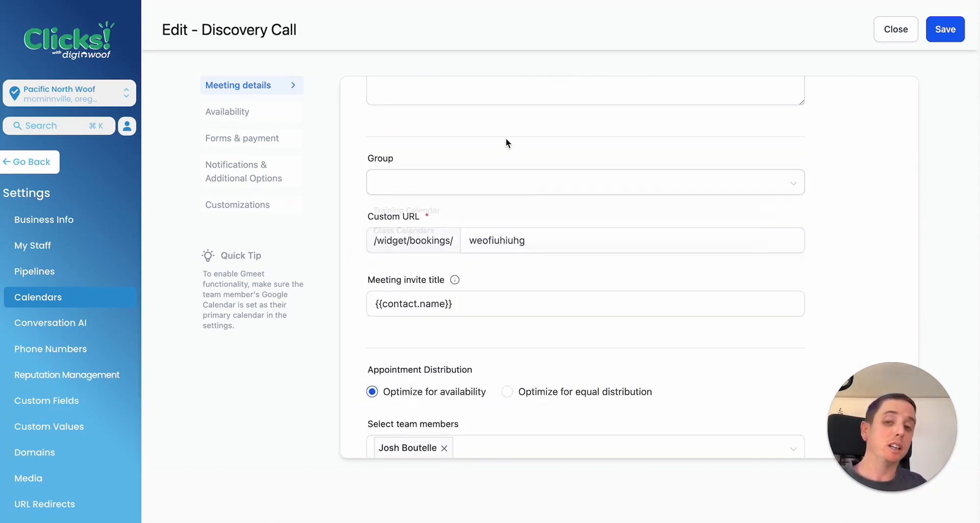
Set the meeting invite title to "{{contact.name}} | Discovery call with PNWoof".
left_click(522, 309)
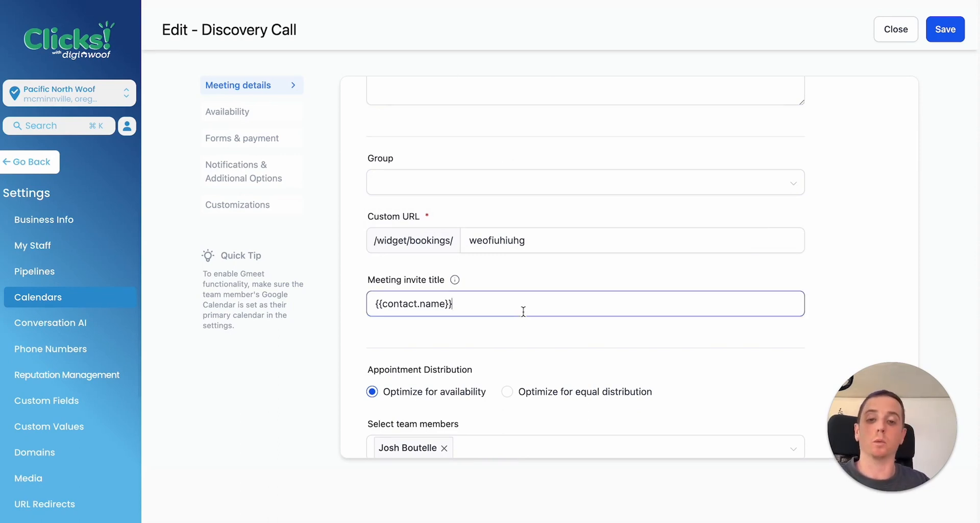
type("| Disv")
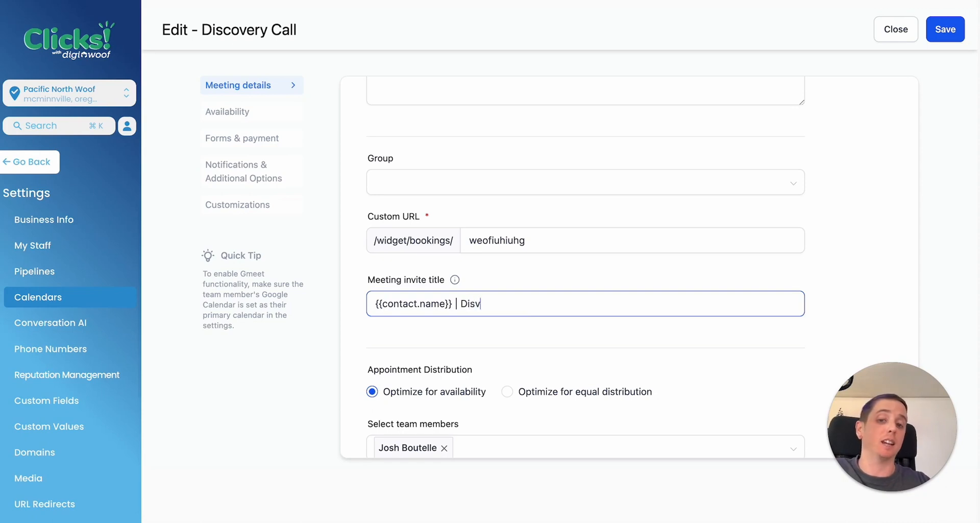
key("BackSpace")
type("covery call with PNWoof")
Enter "We'll call you!" as the team member's custom meeting location.
scroll(582, 284, "down", 3)
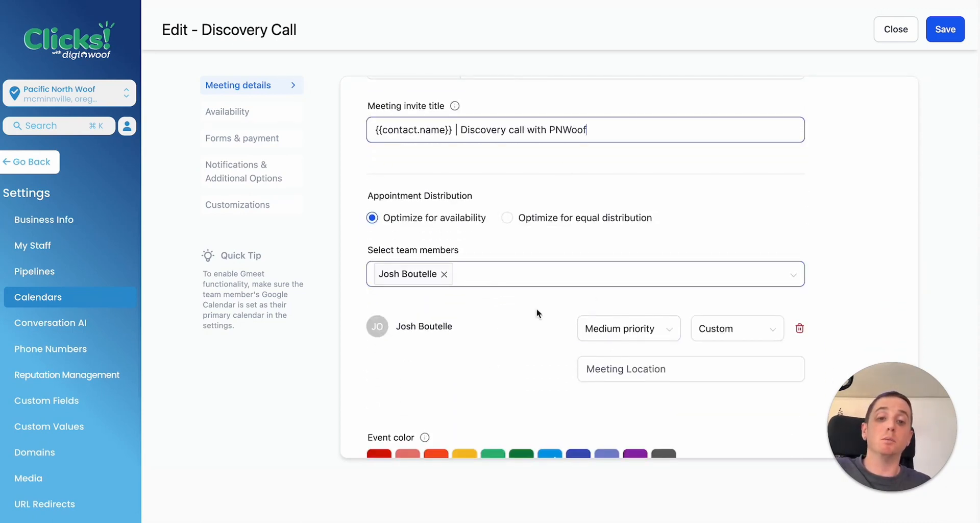
left_click(730, 369)
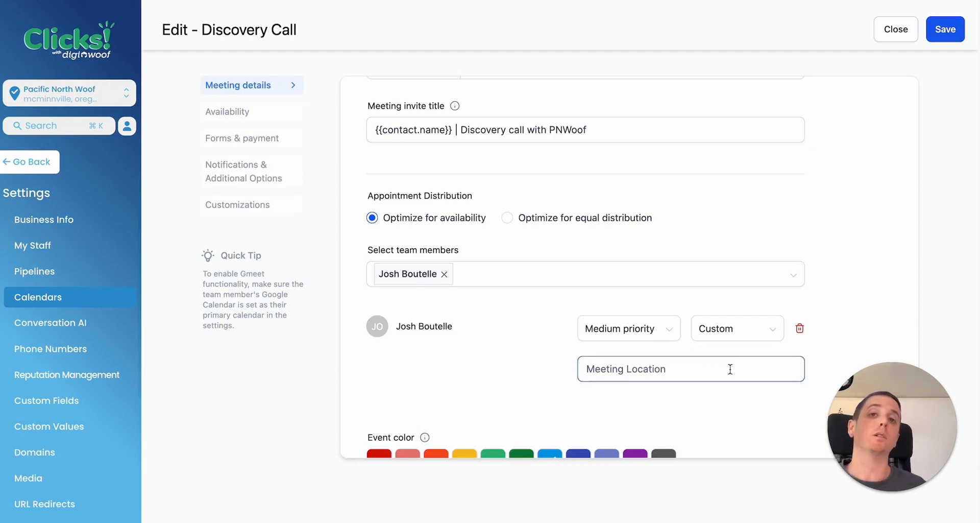
type("We'")
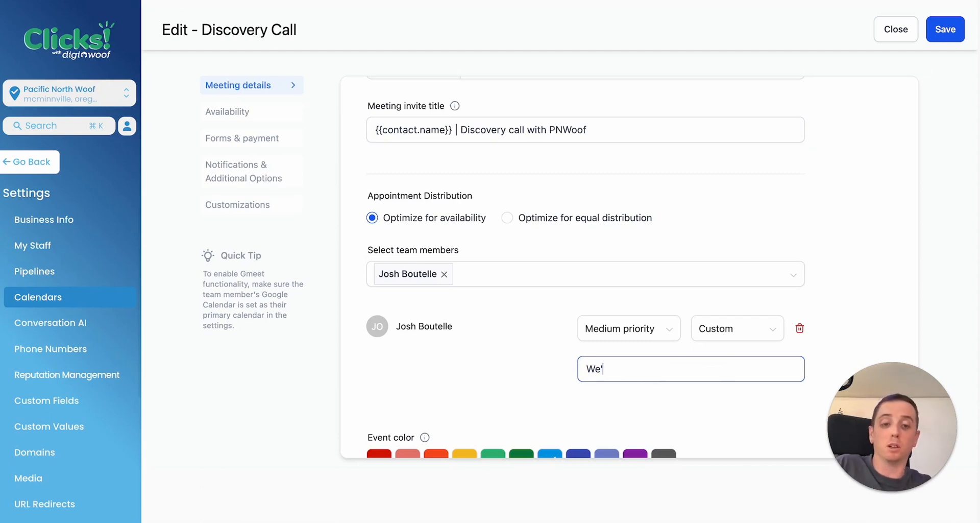
type("ll call you!")
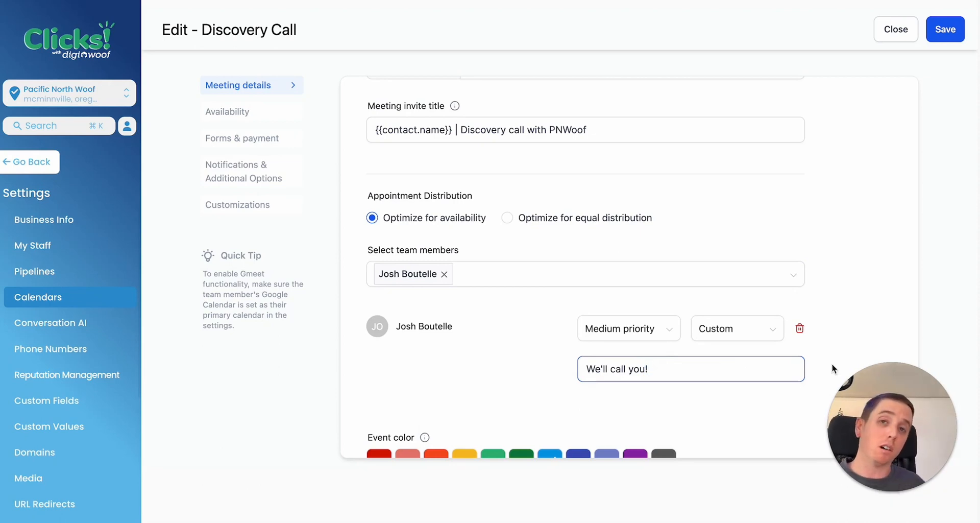
triple_click(696, 379)
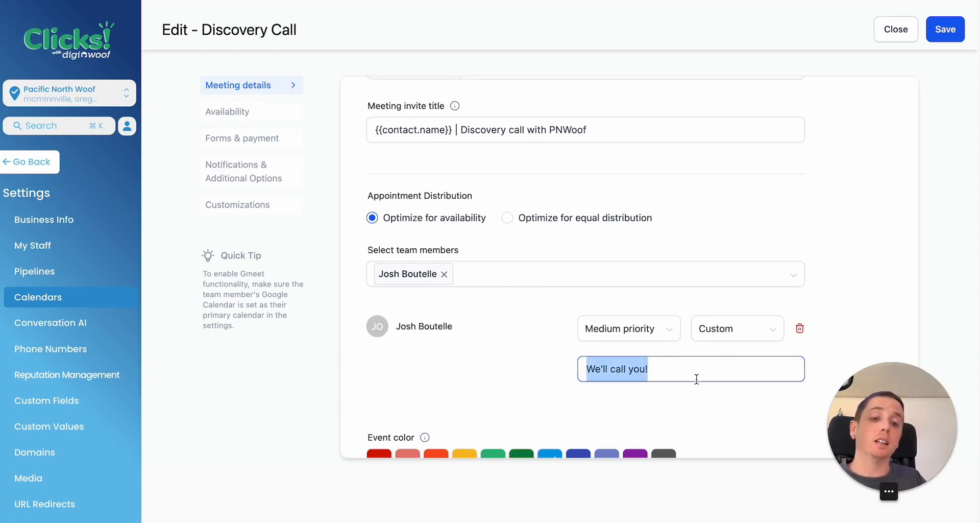
Try Zoom as the team member's meeting location type, and switch it to Phone.
left_click(757, 329)
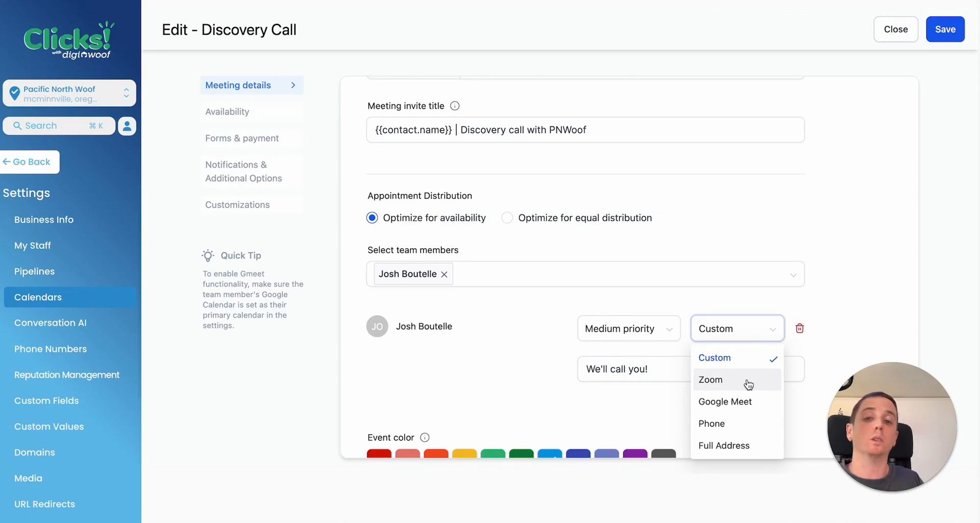
left_click(748, 384)
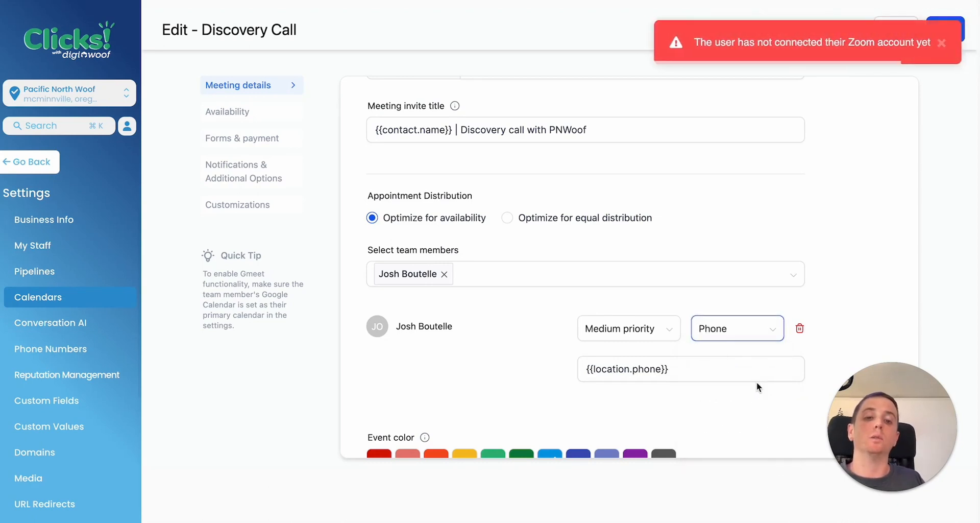
left_click(760, 332)
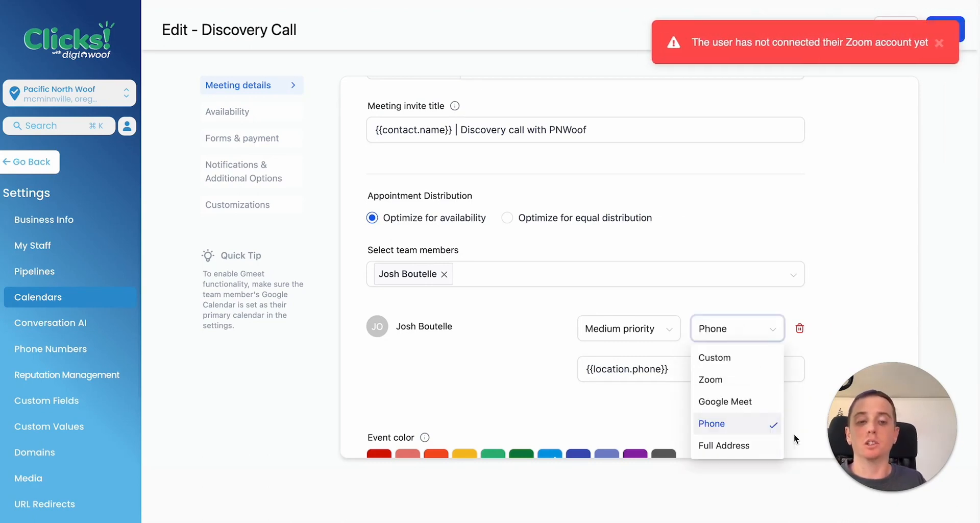
left_click(761, 431)
left_click(682, 363)
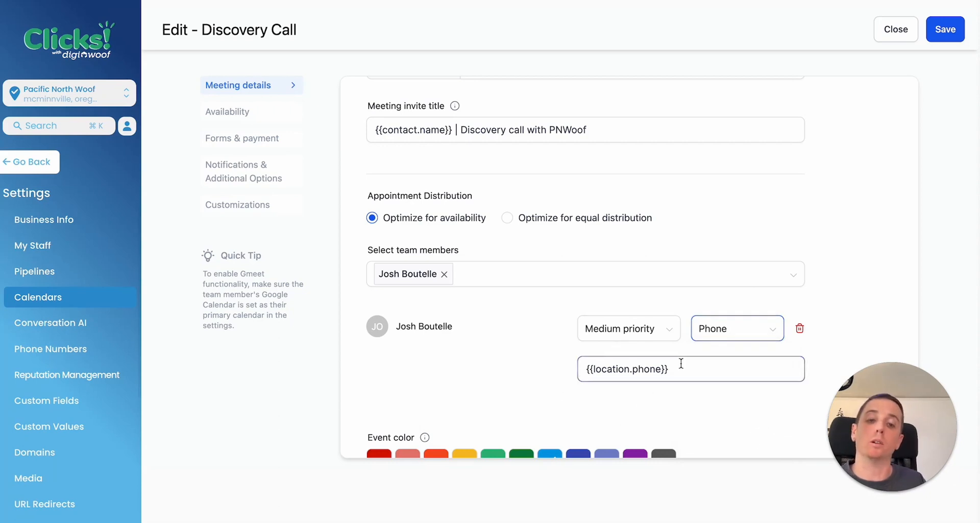
Set the team member's meeting location type to Full Address, keeping the {{location.full_address}} placeholder.
left_click(760, 328)
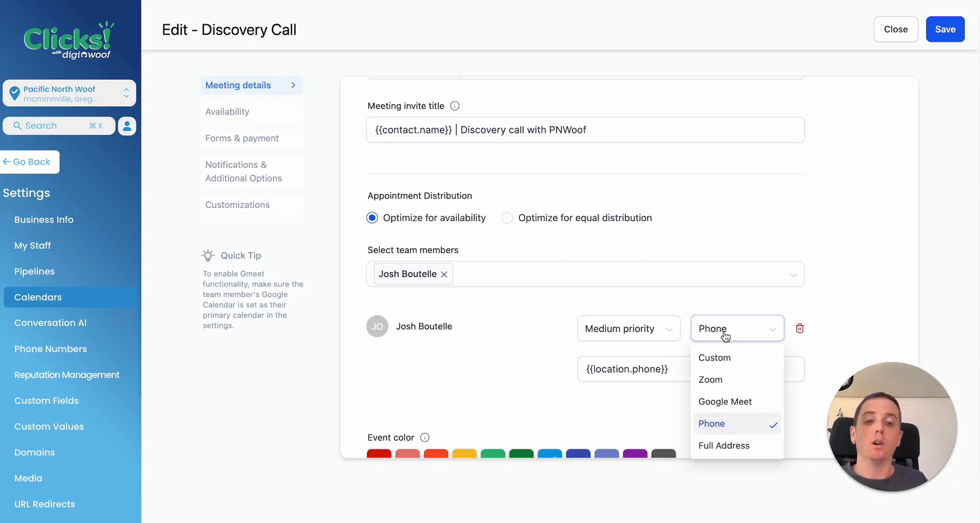
left_click(737, 446)
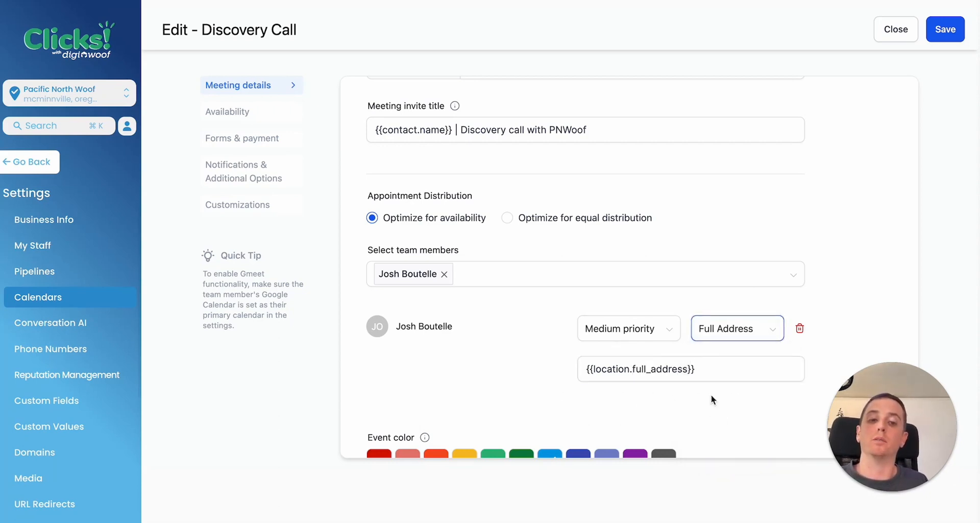
triple_click(720, 372)
left_click(673, 370)
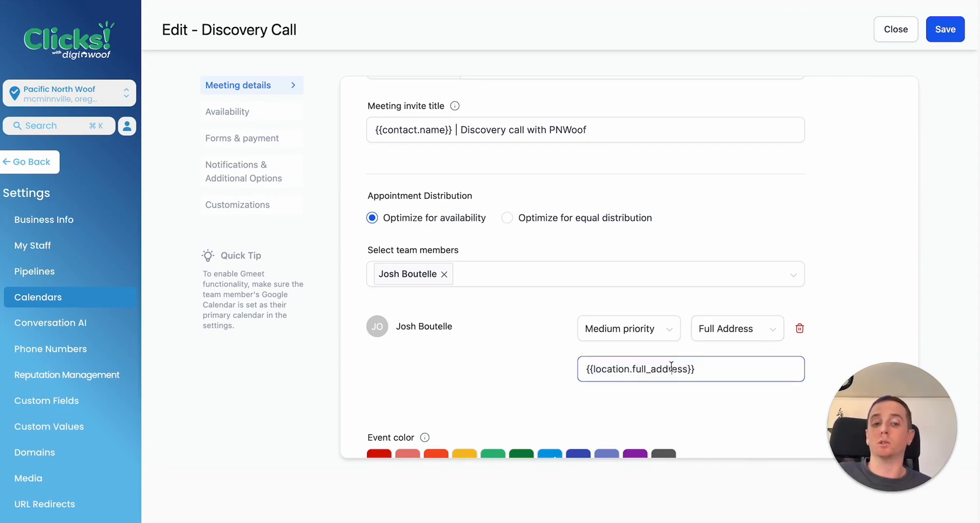
Check the team member's full-address placeholder, save the meeting details and open the Availability settings.
left_click(629, 373)
left_click_drag(630, 374, 590, 370)
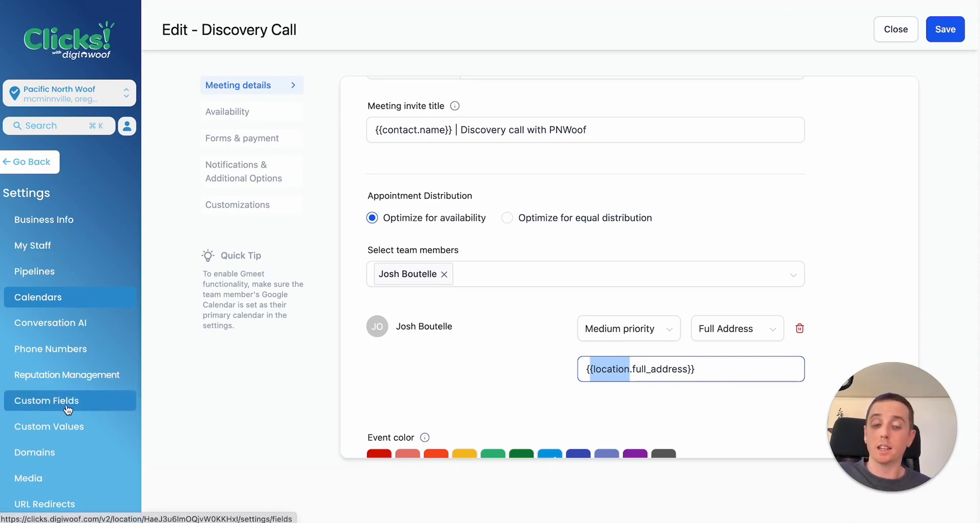
triple_click(665, 369)
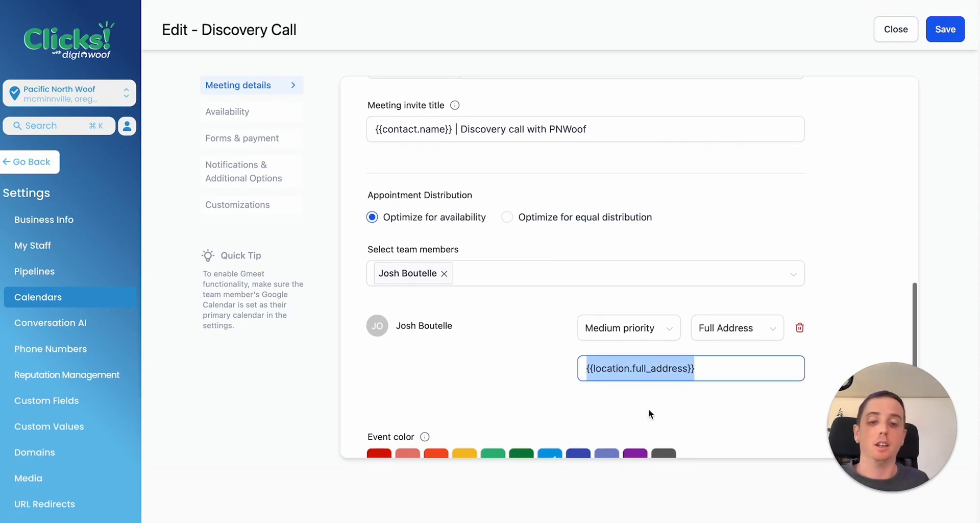
scroll(648, 409, "down", 2)
scroll(553, 378, "up", 10)
left_click(946, 29)
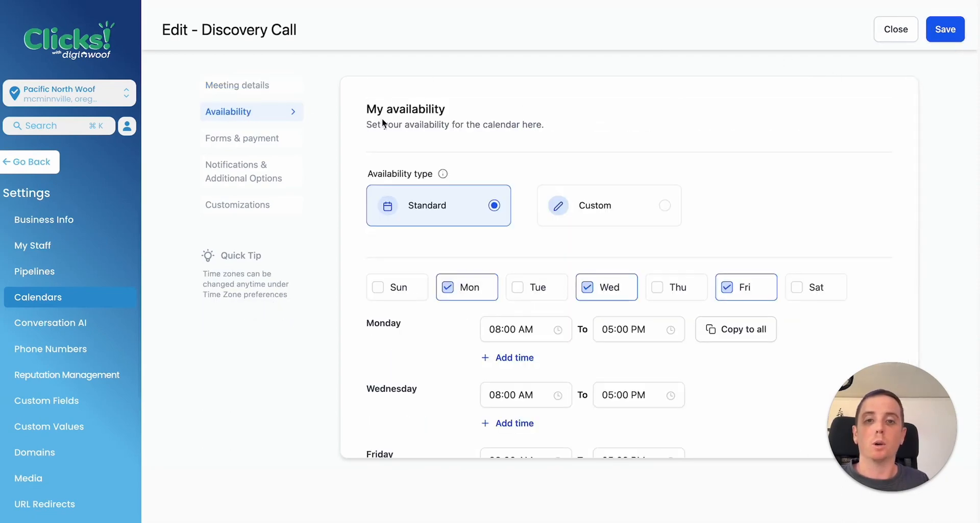
Set Monday's availability to end at 10:00 AM.
scroll(499, 254, "down", 1)
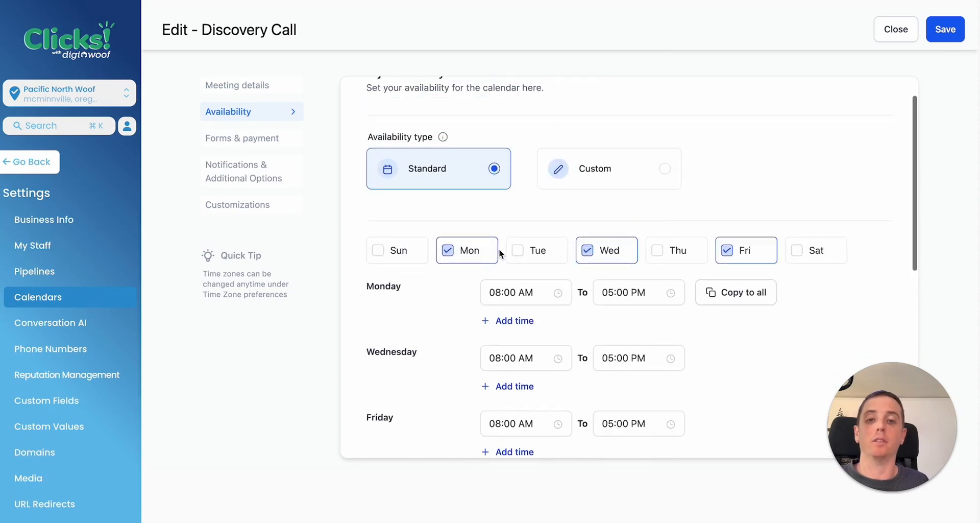
left_click(614, 290)
left_click(610, 241)
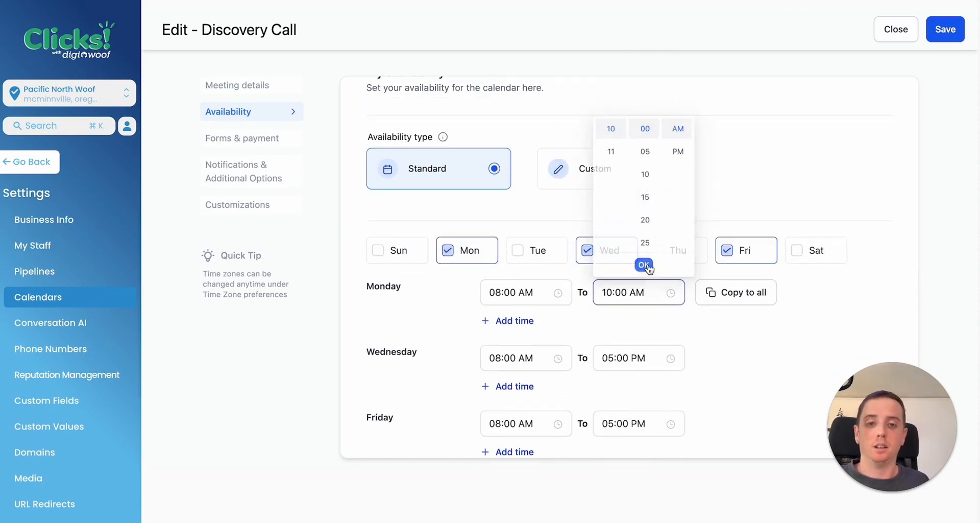
left_click(645, 265)
Set Wednesday's availability to 05:00 PM to 07:00 PM.
left_click(498, 358)
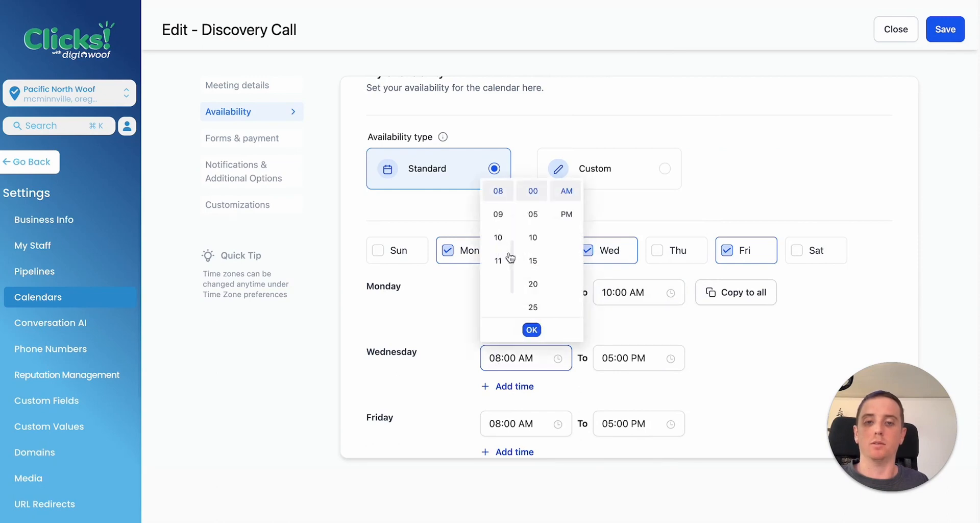
scroll(505, 239, "up", 3)
left_click(498, 215)
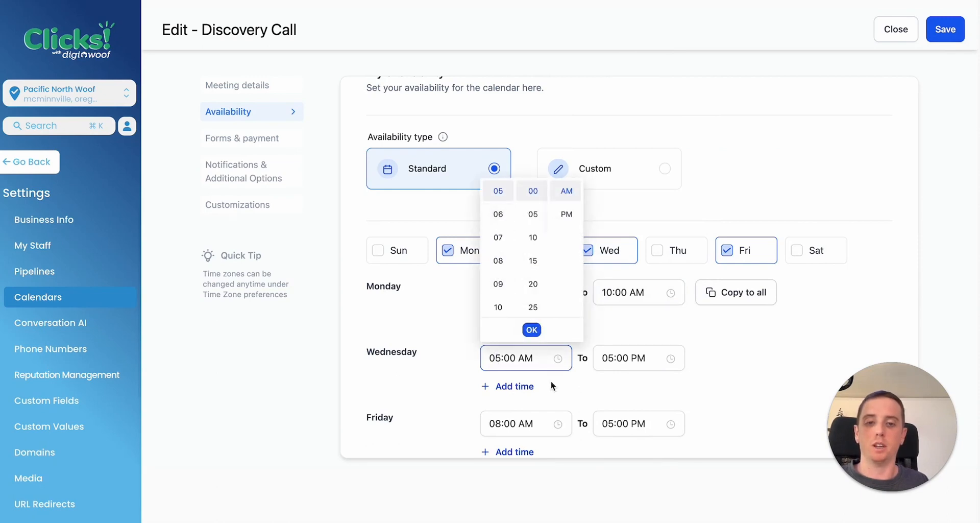
left_click(566, 214)
left_click(619, 357)
left_click(611, 238)
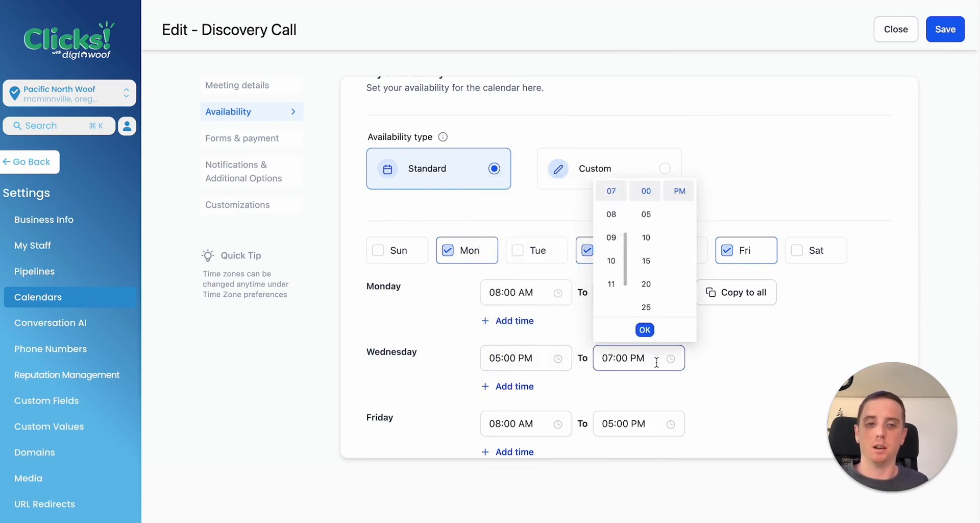
Set the meeting interval to 5 minutes.
scroll(656, 362, "down", 1)
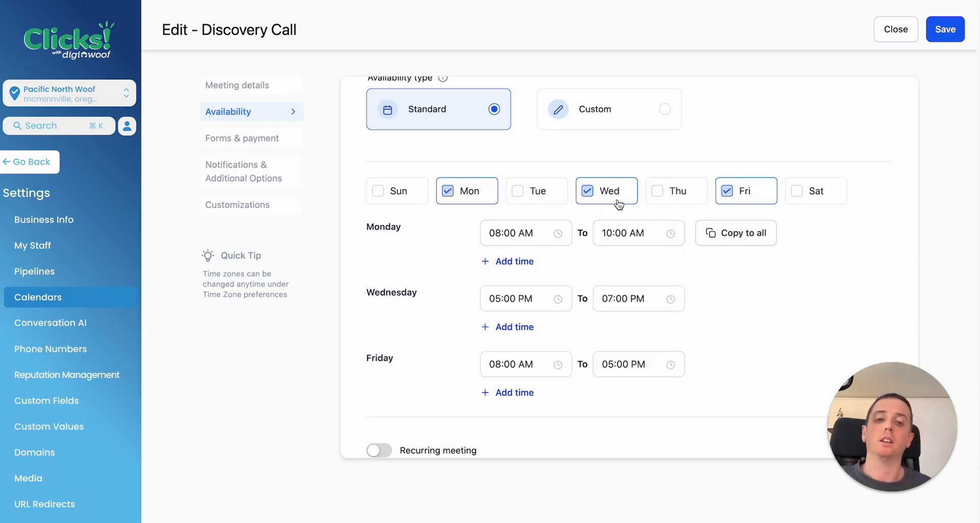
scroll(619, 203, "down", 3)
left_click(446, 376)
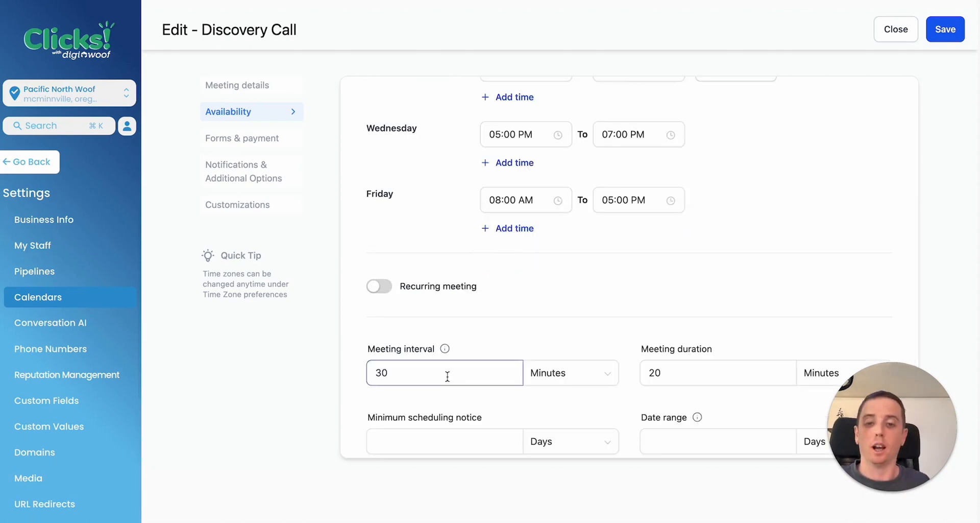
double_click(428, 378)
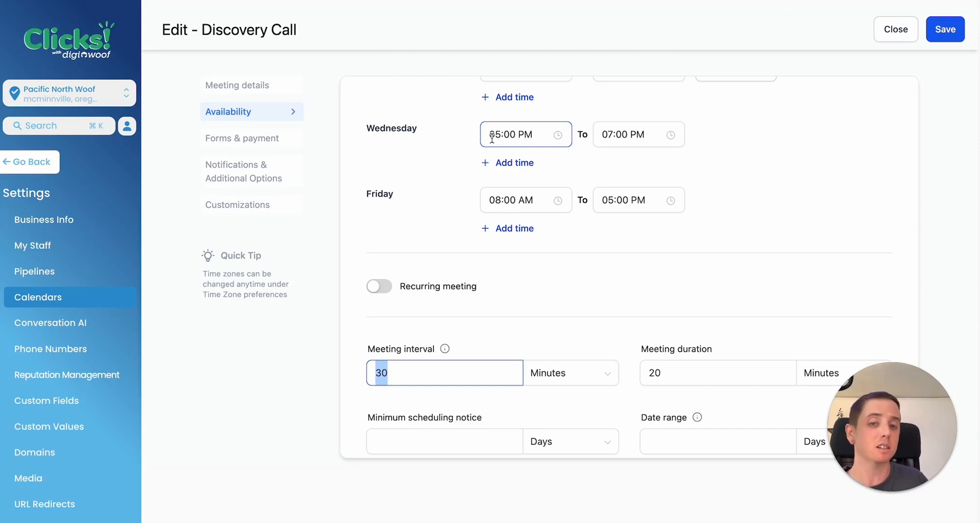
type("5")
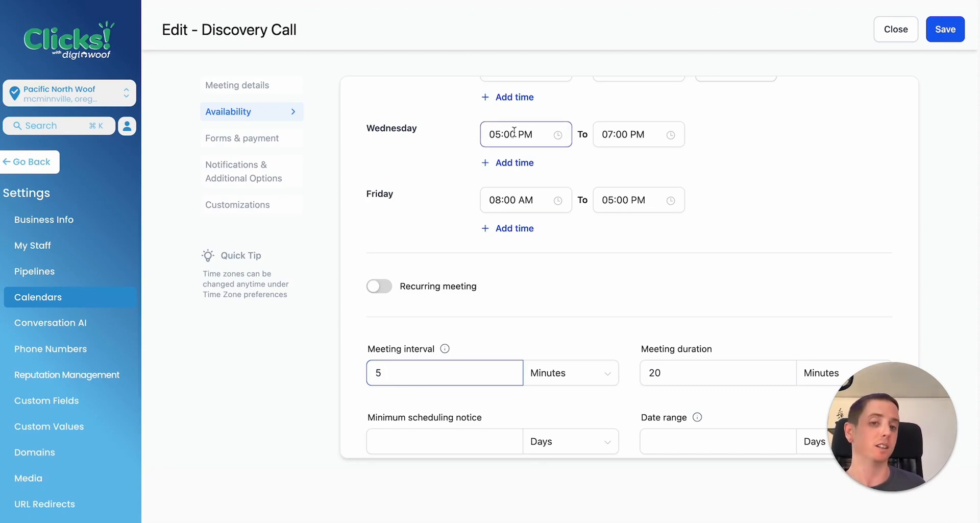
Review the meeting duration, scheduling notice and date range fields, and set the maximum bookings per day to 3.
scroll(715, 235, "down", 3)
double_click(719, 247)
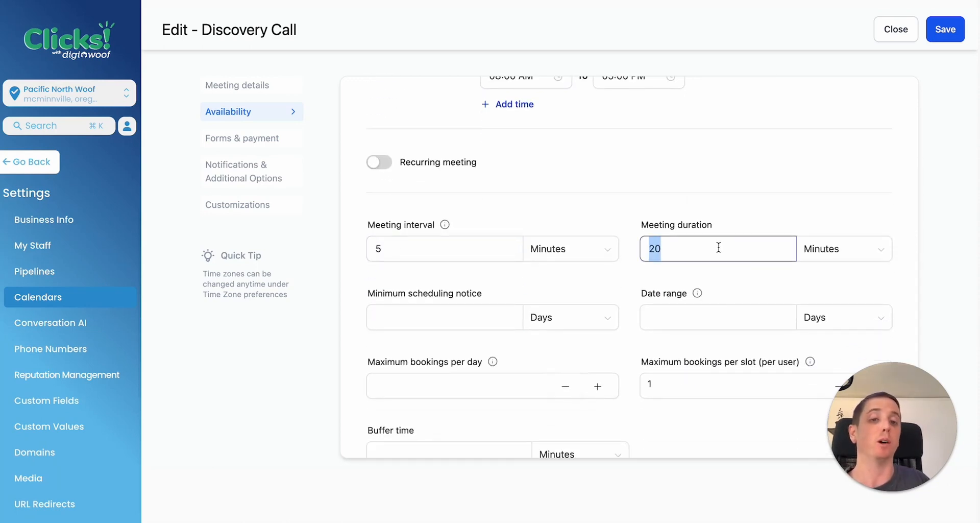
left_click(434, 313)
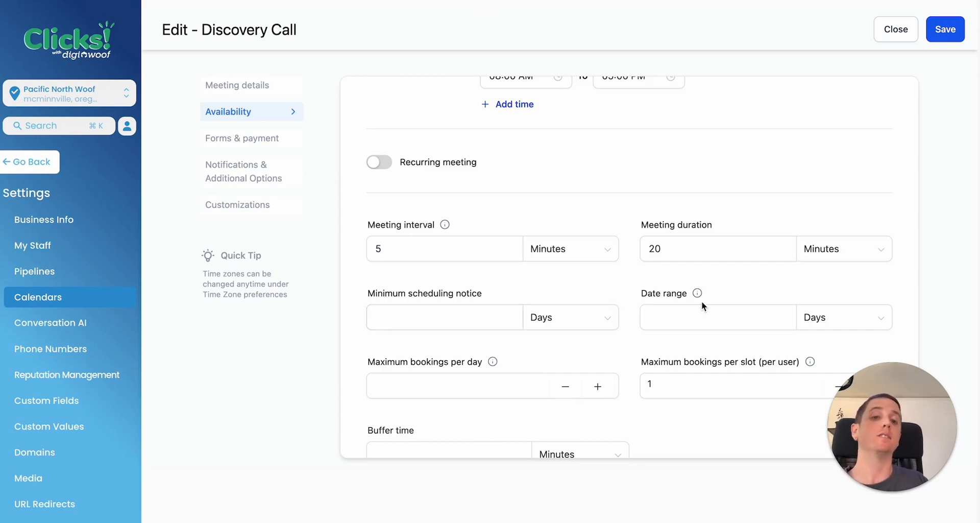
left_click(719, 306)
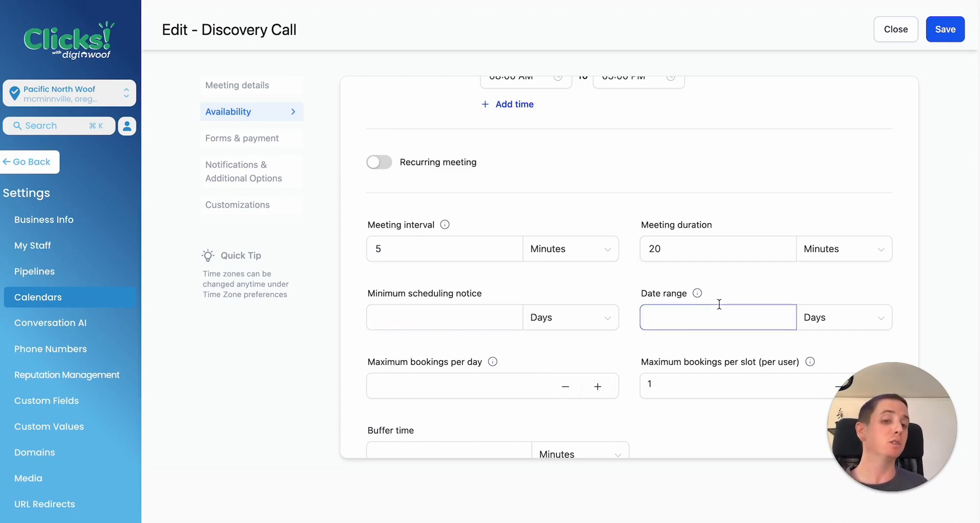
scroll(740, 308, "down", 2)
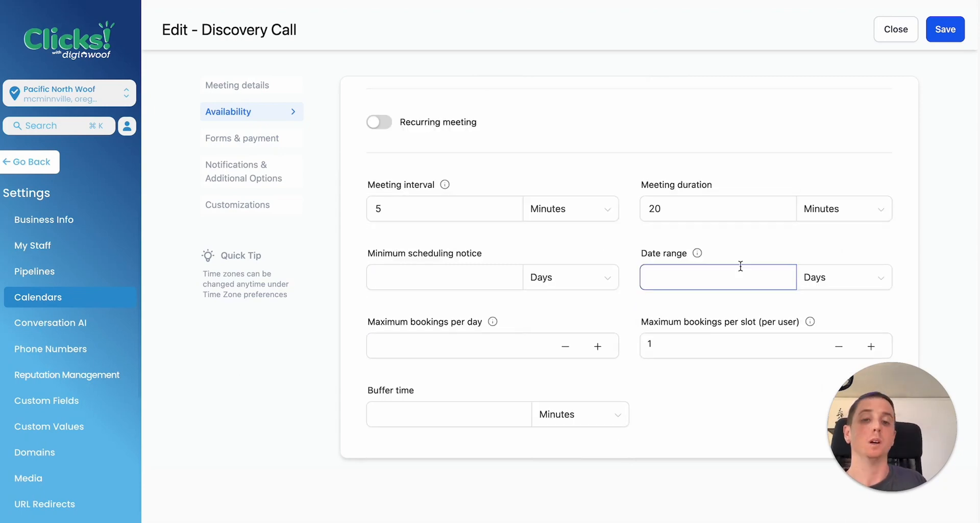
left_click(464, 342)
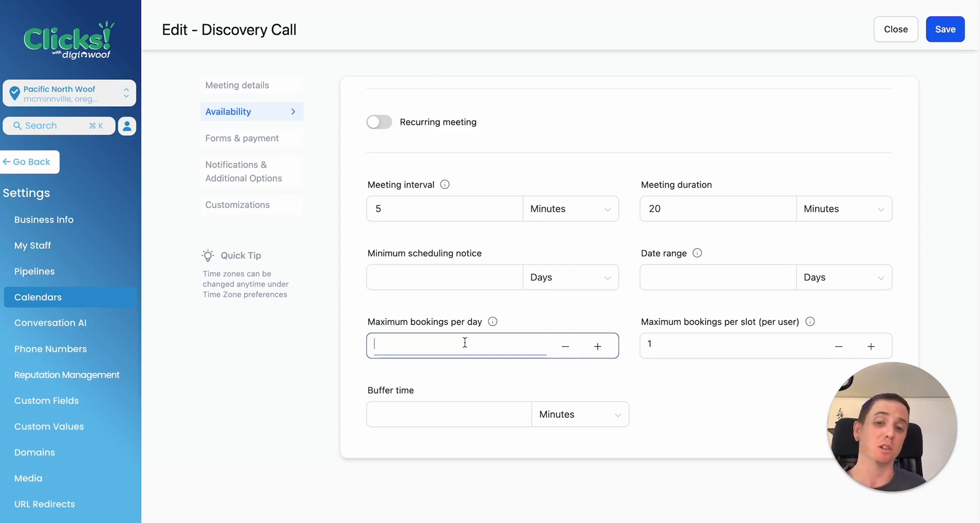
type("3")
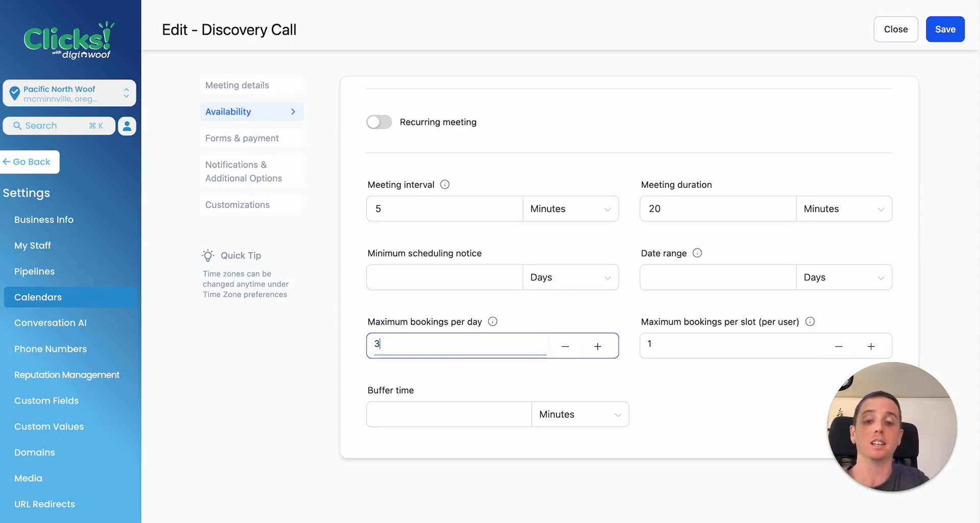
scroll(755, 363, "down", 1)
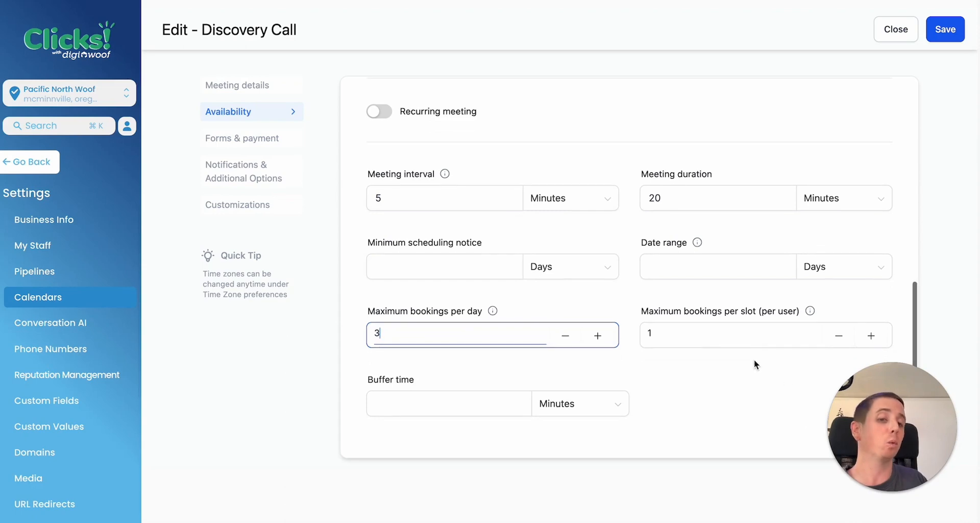
Set the buffer time to 15 minutes and save the availability settings.
left_click(676, 339)
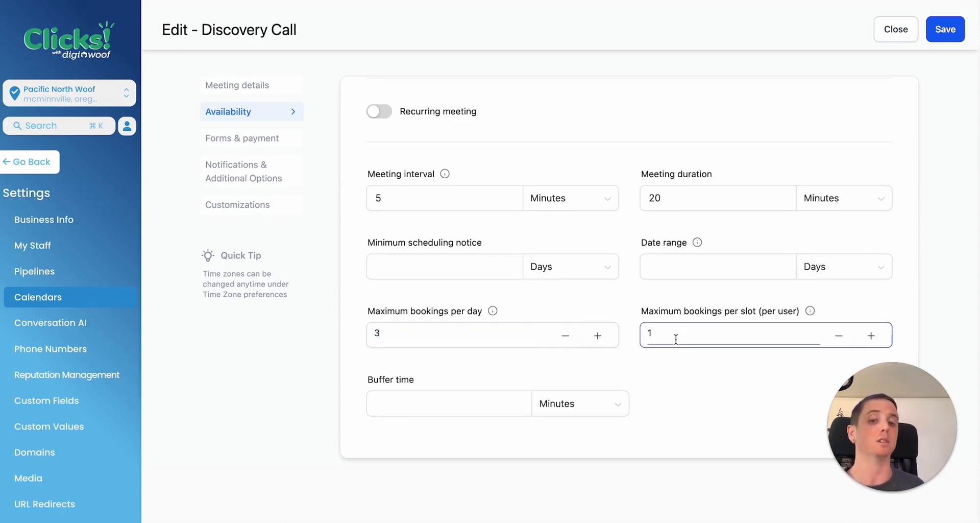
left_click(440, 397)
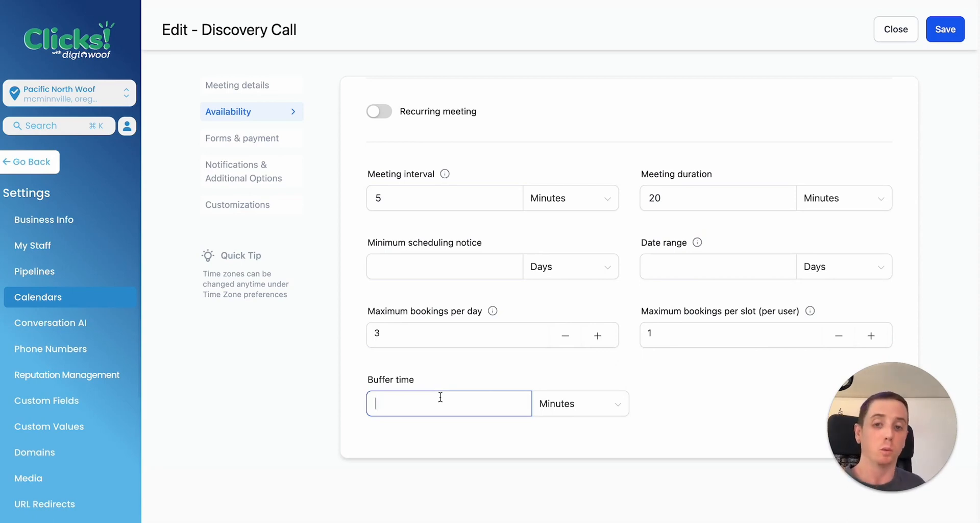
type("15")
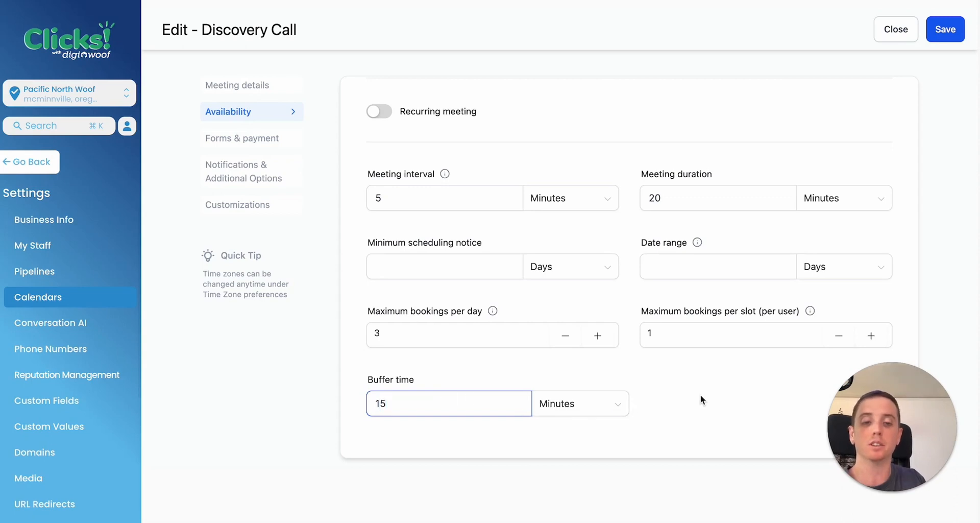
left_click(735, 196)
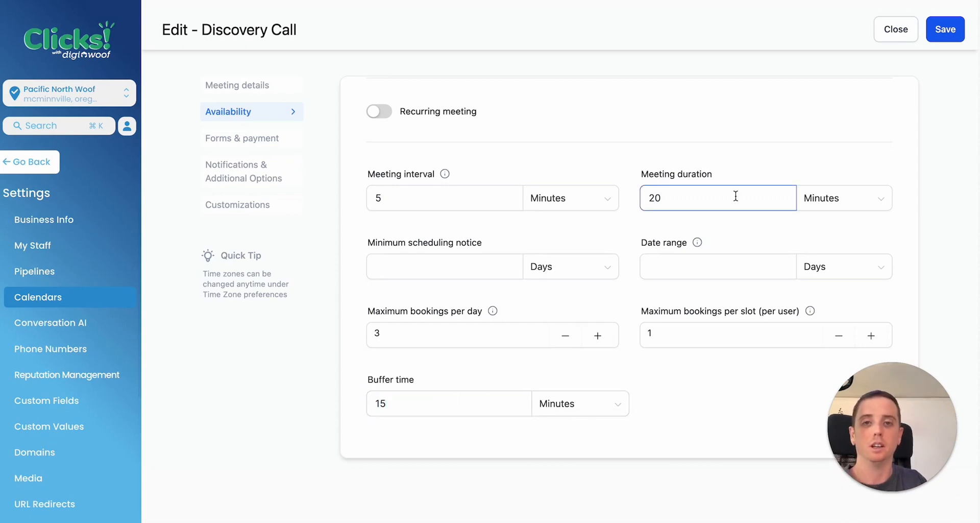
left_click(946, 31)
Enable Add Guests in the calendar's Forms & payment settings and review the form choices, thank-you message and auto-confirm option.
left_click(262, 139)
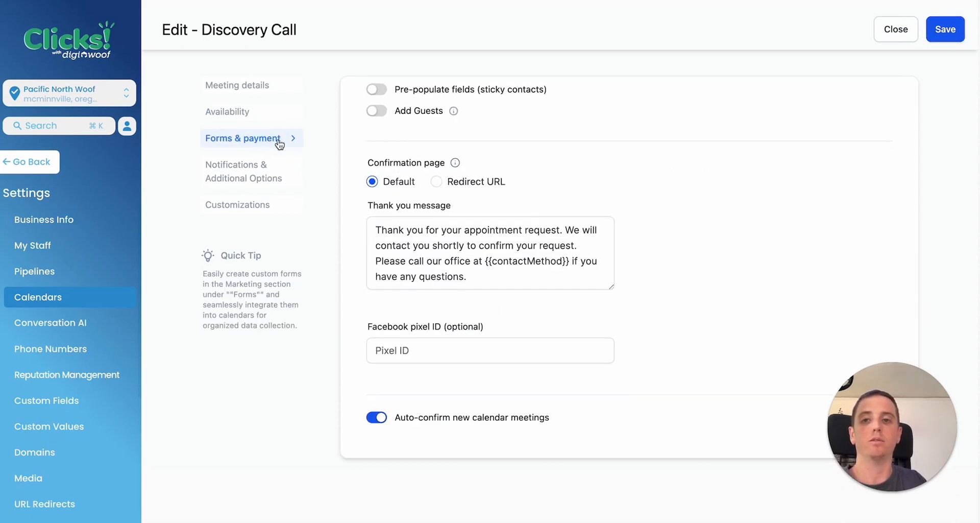
scroll(538, 193, "up", 3)
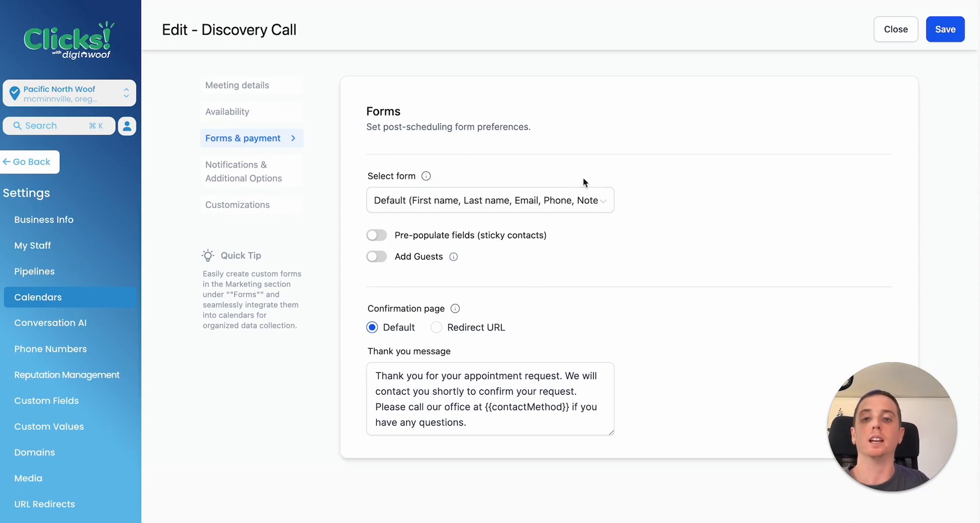
left_click(506, 200)
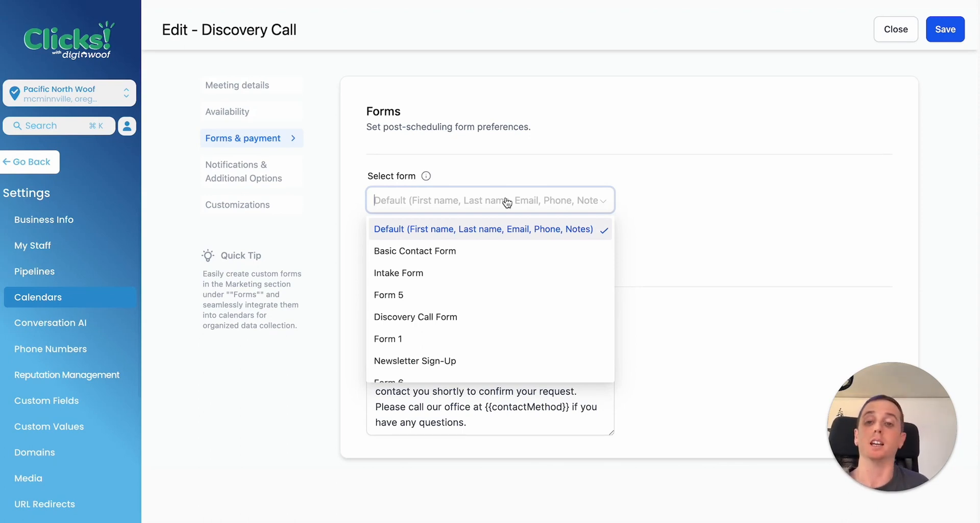
left_click(544, 127)
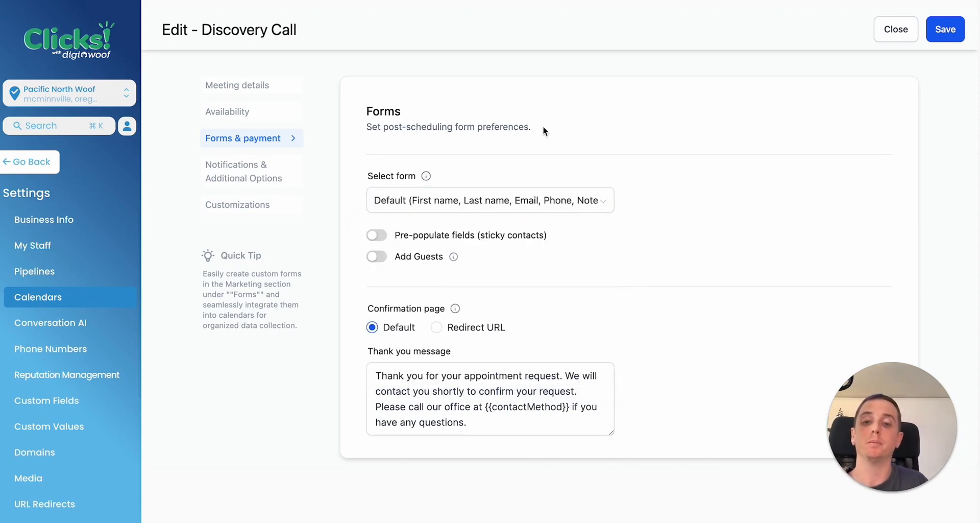
left_click(383, 261)
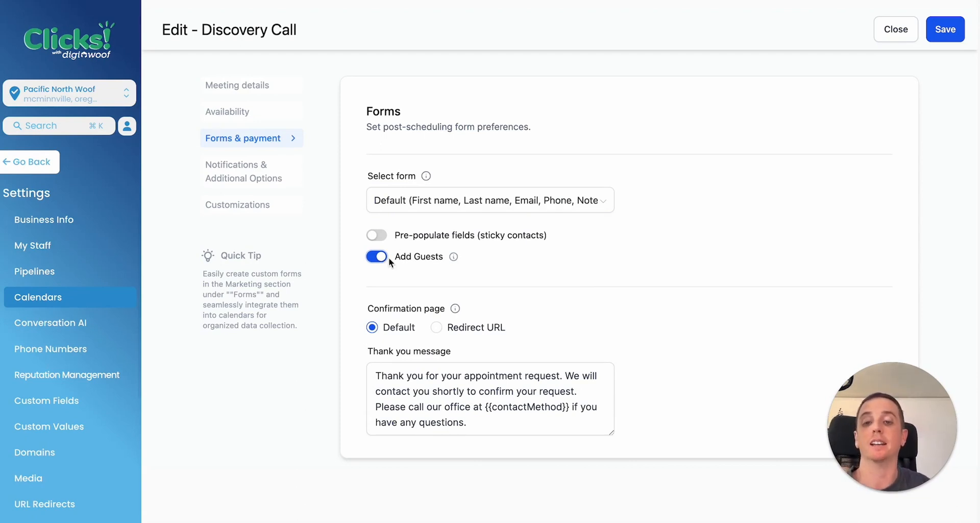
left_click(511, 365)
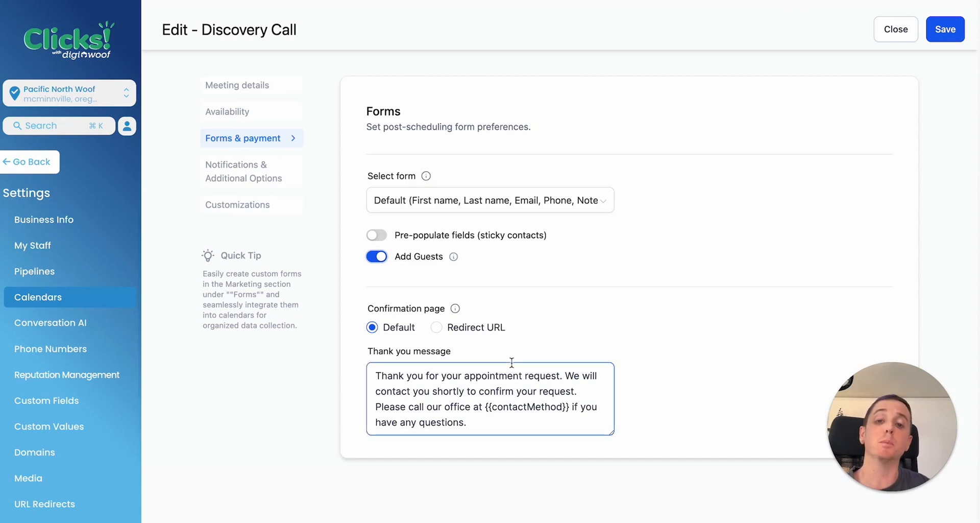
left_click(414, 332)
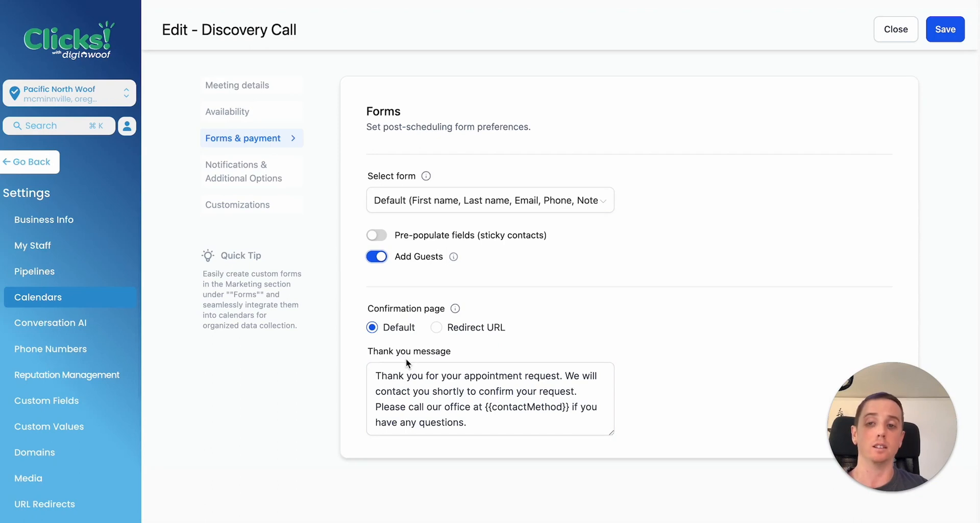
scroll(407, 359, "down", 3)
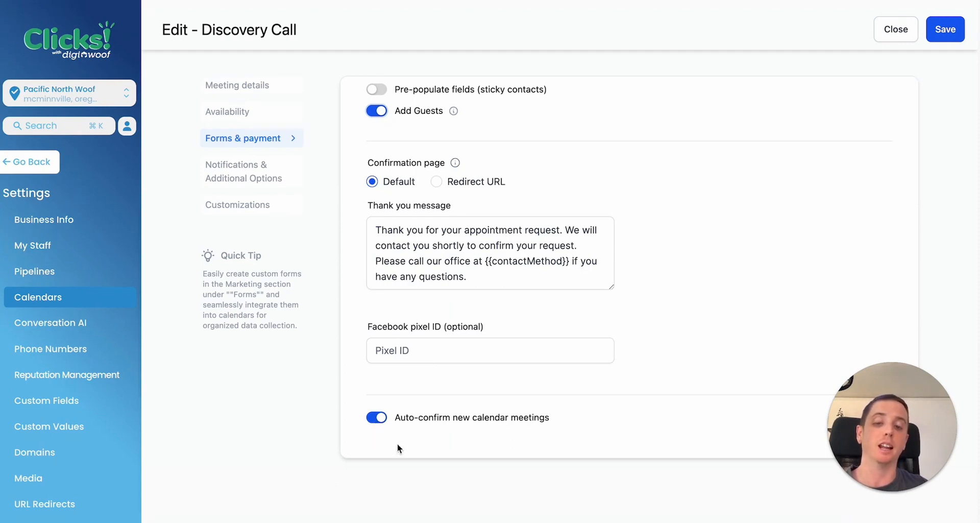
Review the calendar's notification and customization settings, and close the calendar editor.
left_click(227, 174)
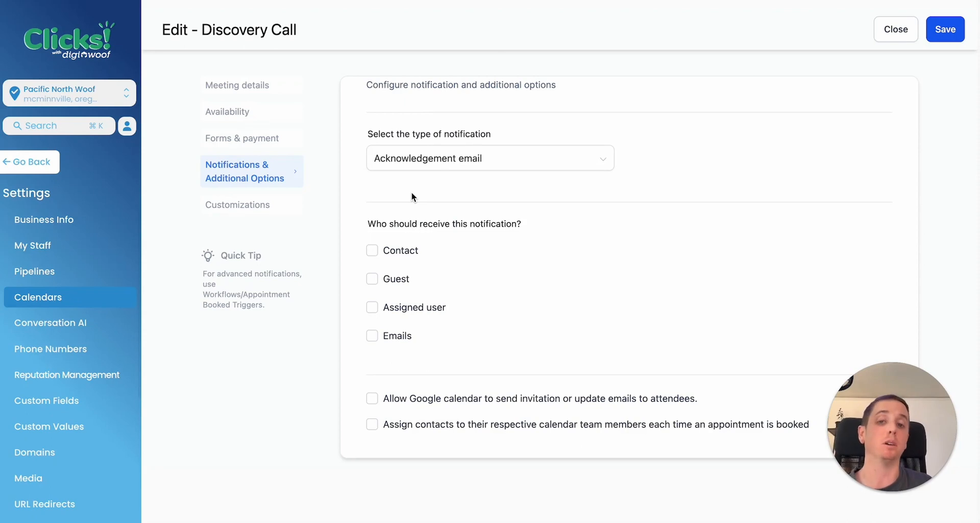
left_click(263, 207)
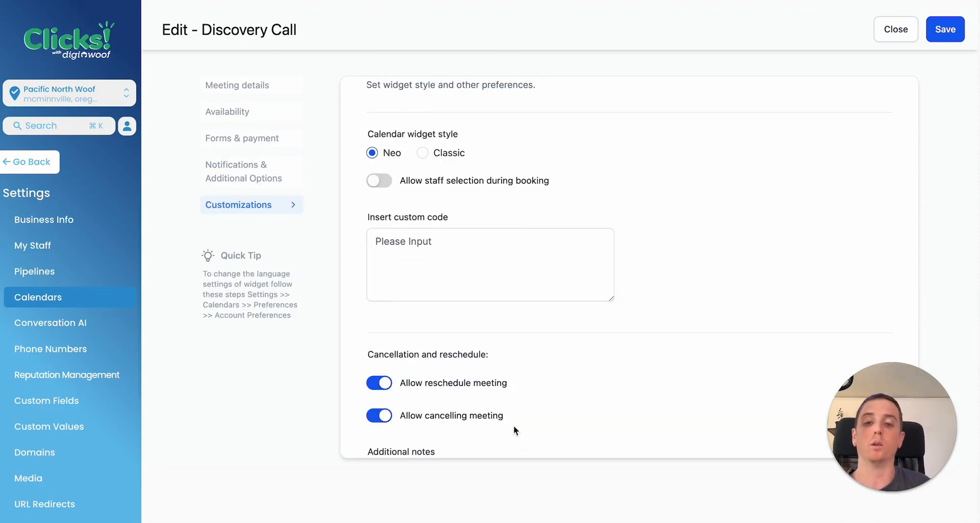
scroll(480, 382, "down", 3)
scroll(516, 274, "up", 5)
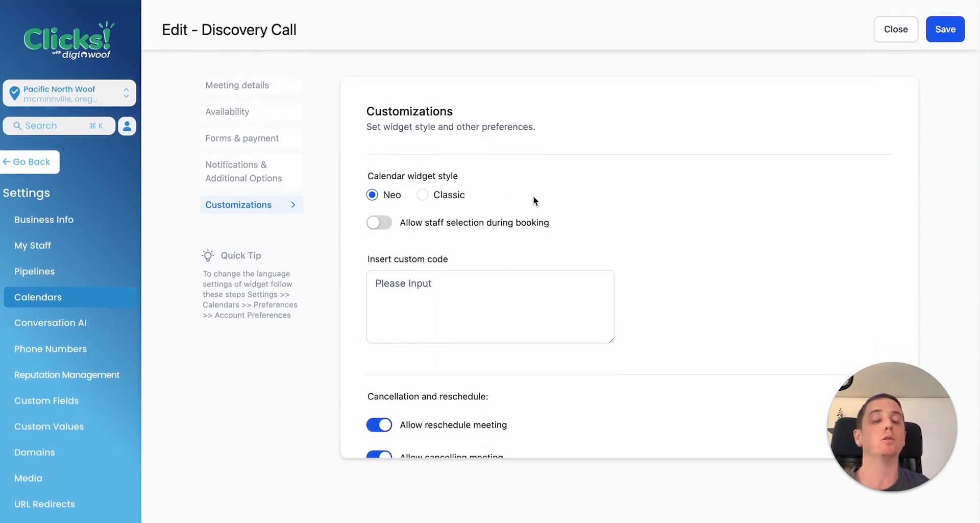
left_click(898, 37)
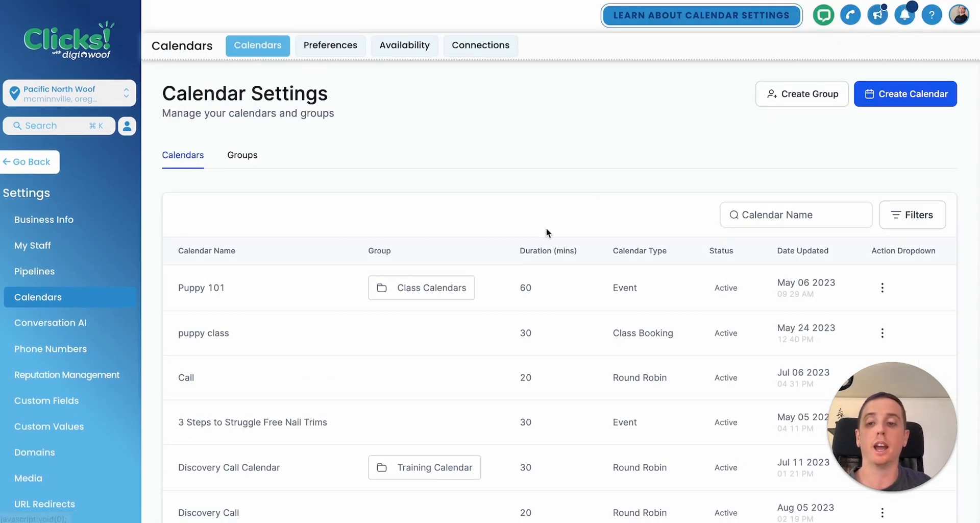